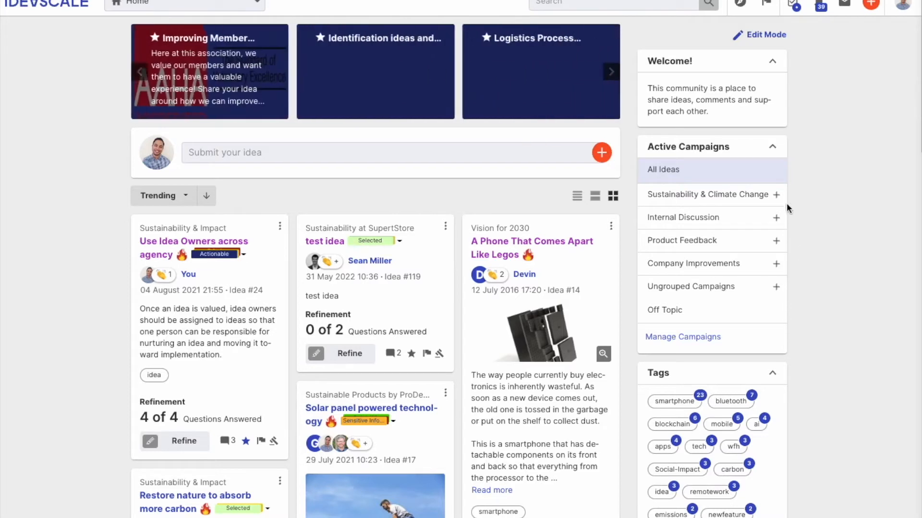
Step: Go to funnel management in the community's workflow settings and open "My first Funnel" for editing
left_click(902, 5)
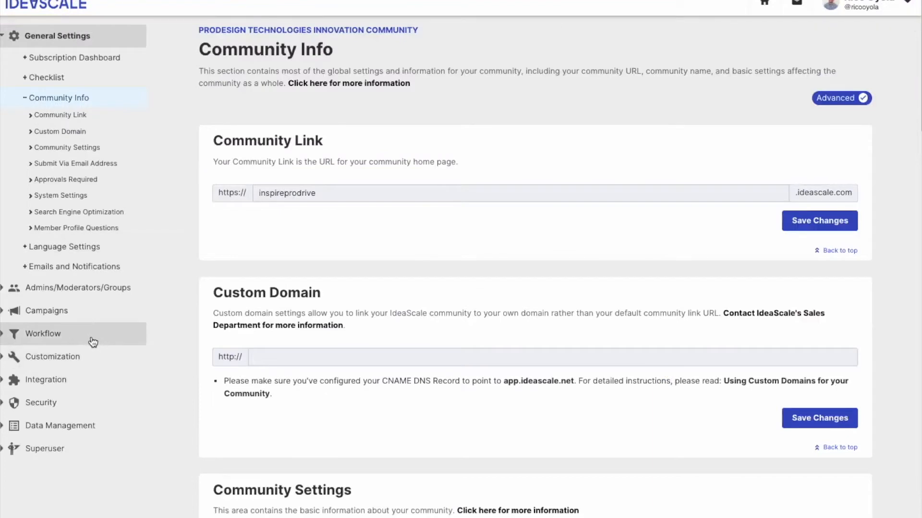
left_click(92, 336)
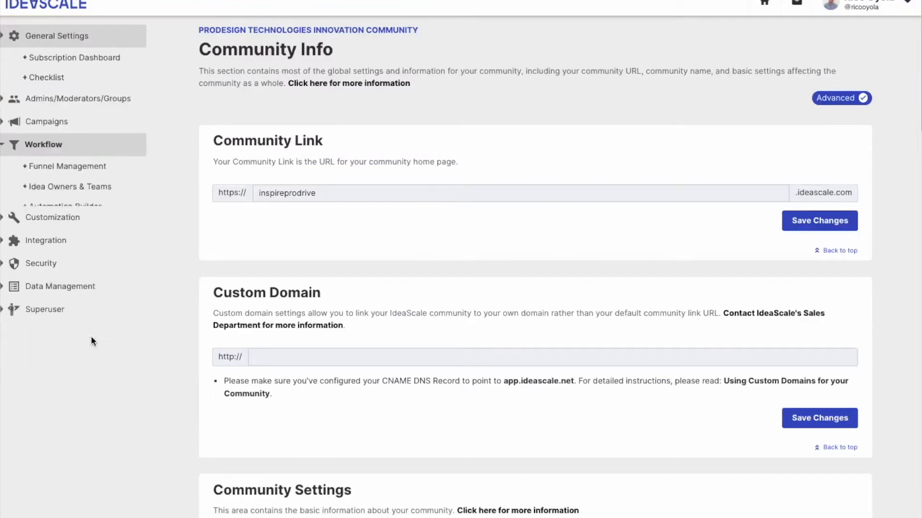
left_click(51, 129)
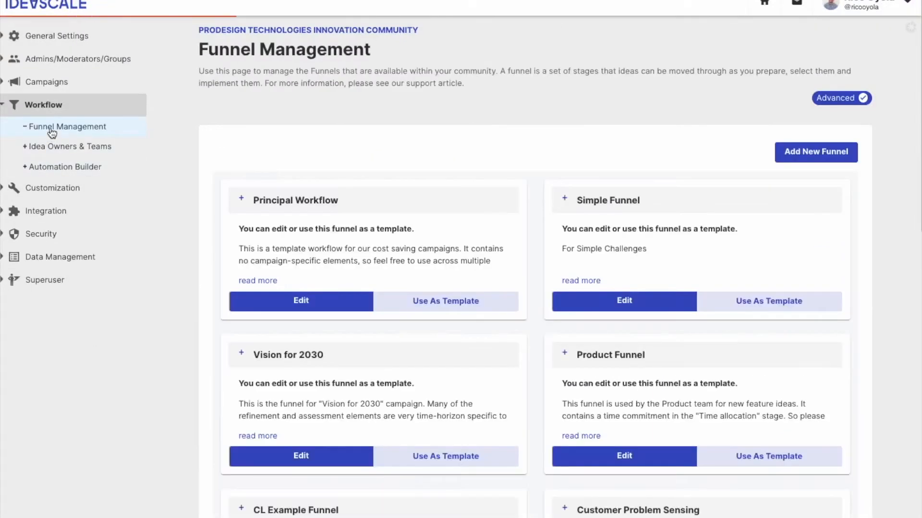
scroll(756, 423, "down", 2)
scroll(755, 422, "down", 10)
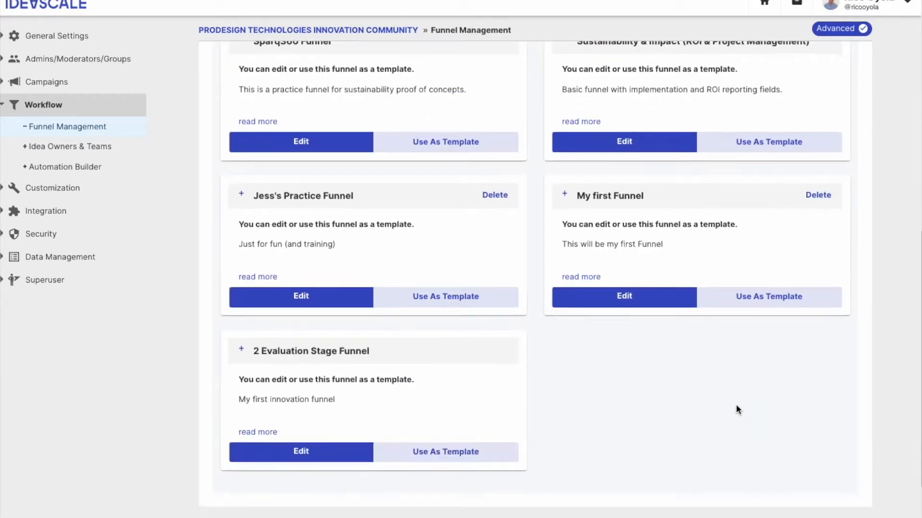
left_click(650, 303)
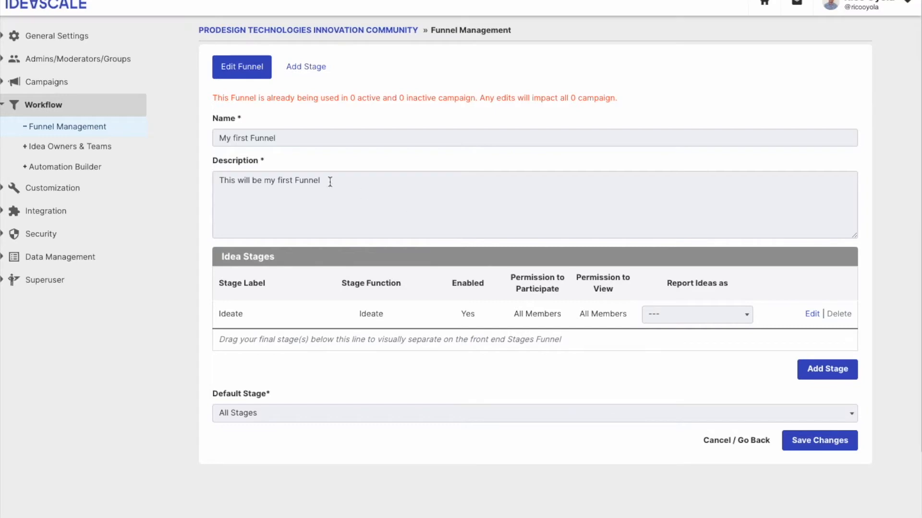
triple_click(283, 139)
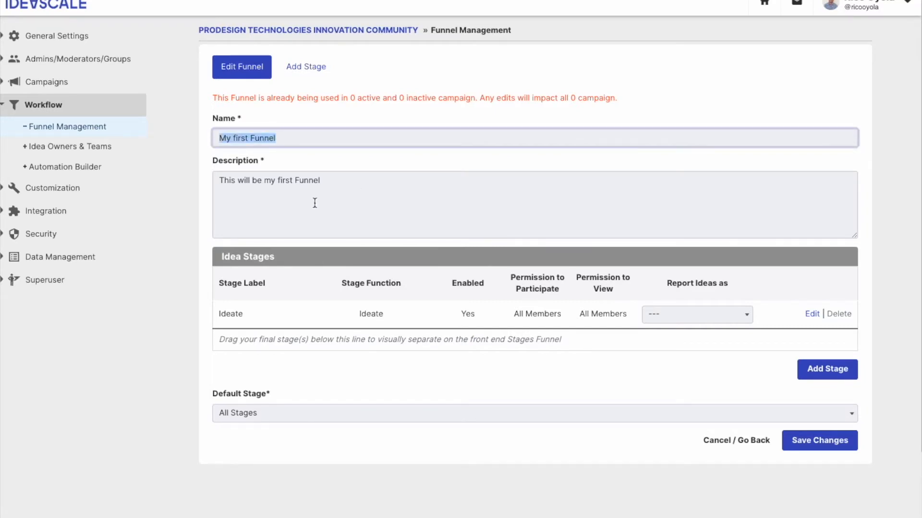
double_click(316, 182)
triple_click(318, 185)
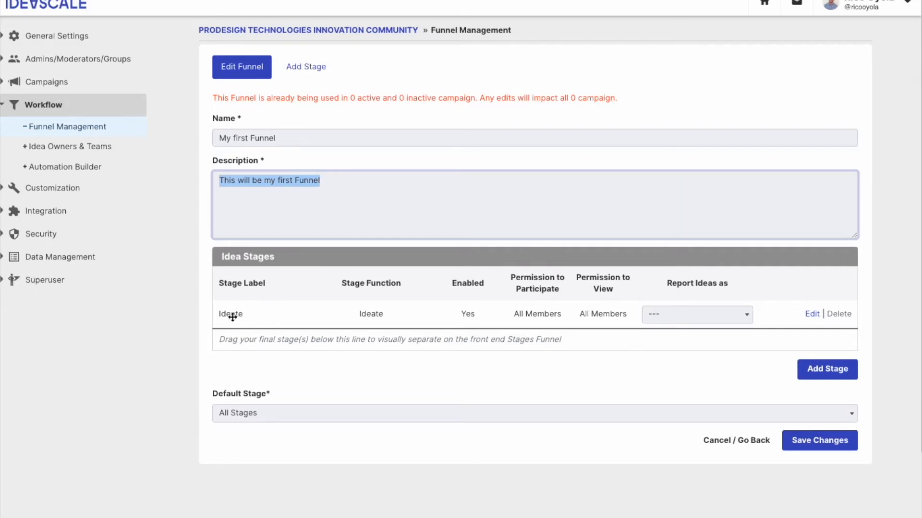
Step: Open the funnel's Ideate stage for editing and rename it Brainstorm
left_click(811, 314)
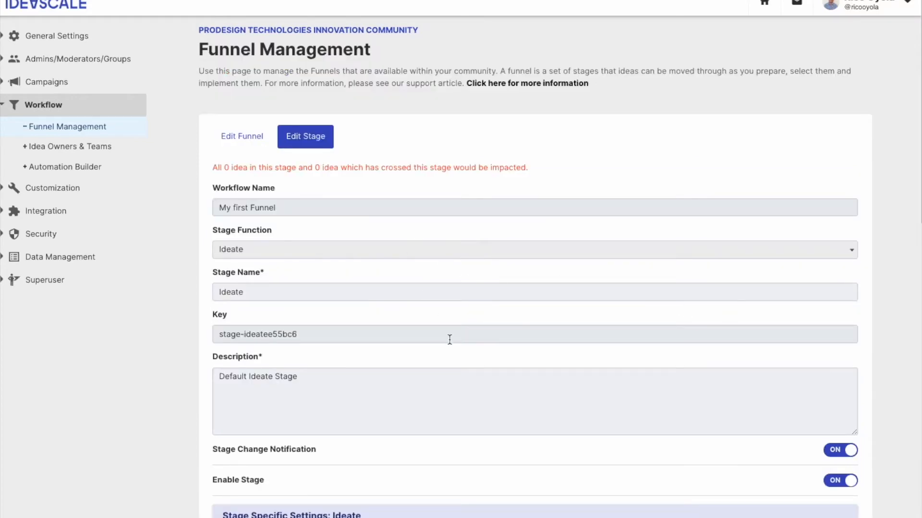
scroll(448, 340, "down", 3)
scroll(493, 395, "down", 3)
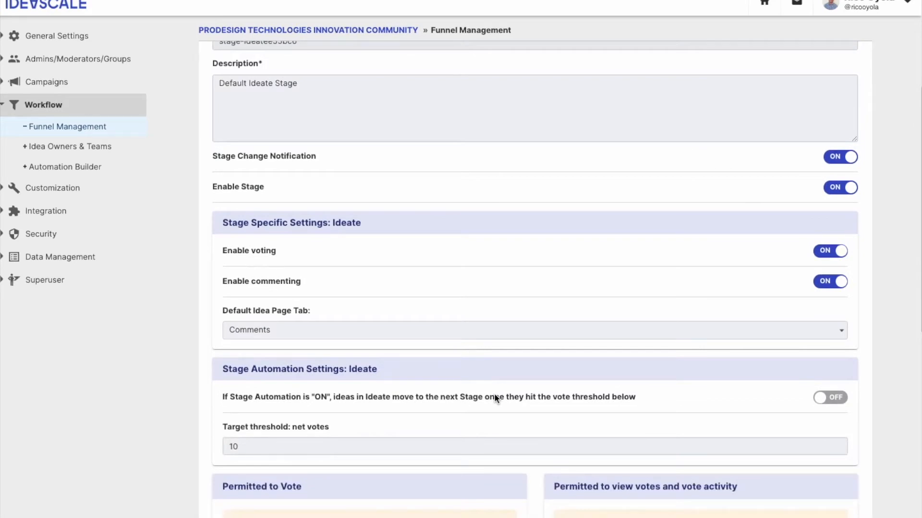
scroll(494, 394, "up", 6)
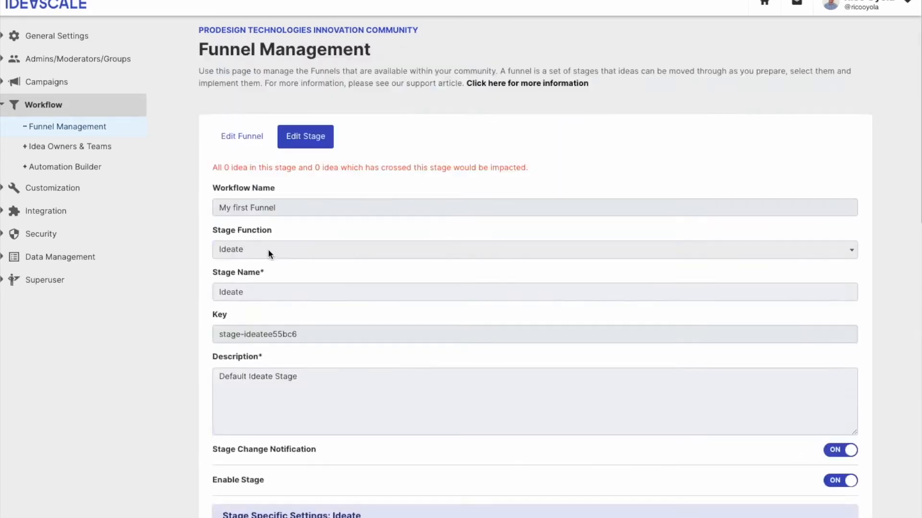
double_click(270, 287)
type("Brains")
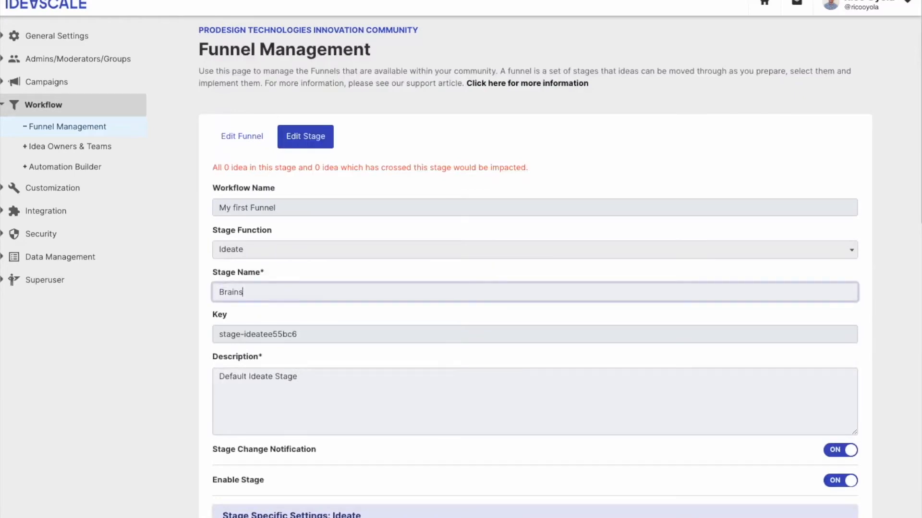
type("torm")
Step: Replace the Brainstorm stage's description with "In this stage, we are brainstorming great ideas"
key("ctrl+a")
key("ctrl+c")
left_click(317, 377)
key("ctrl+a")
key("ctrl+v")
key("Home")
type("In this stage, we are")
key("Delete")
type("b")
key("End")
type("ing gret ideas")
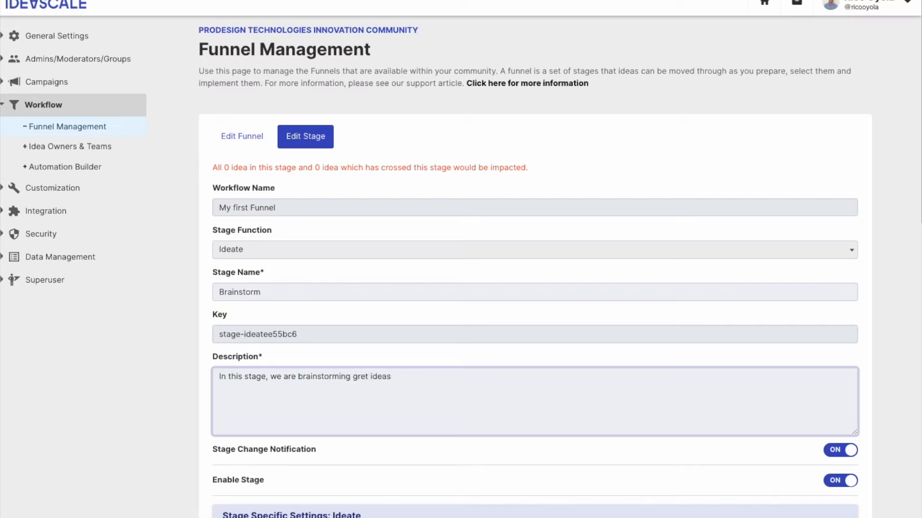
key("Left")
key("Left")
key("Left")
key("Left")
key("Left")
key("Left")
key("Left")
type("a")
scroll(434, 238, "down", 5)
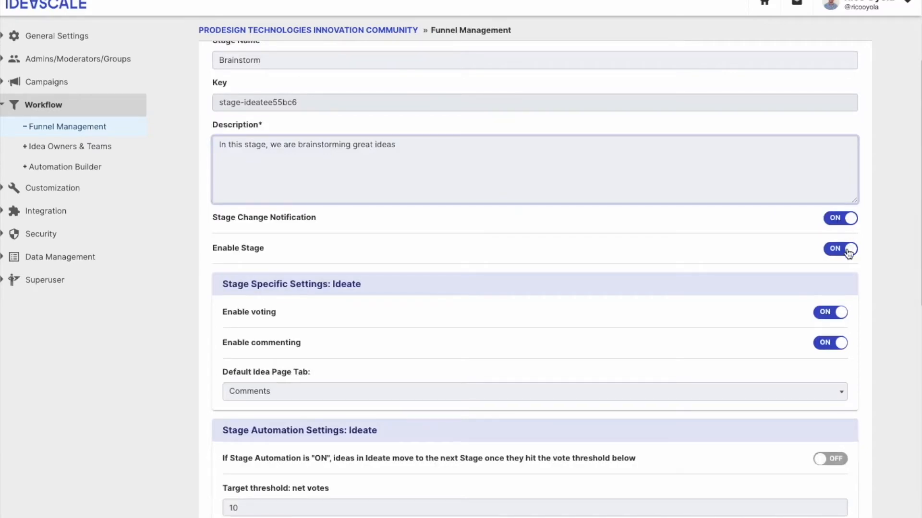
scroll(880, 305, "down", 2)
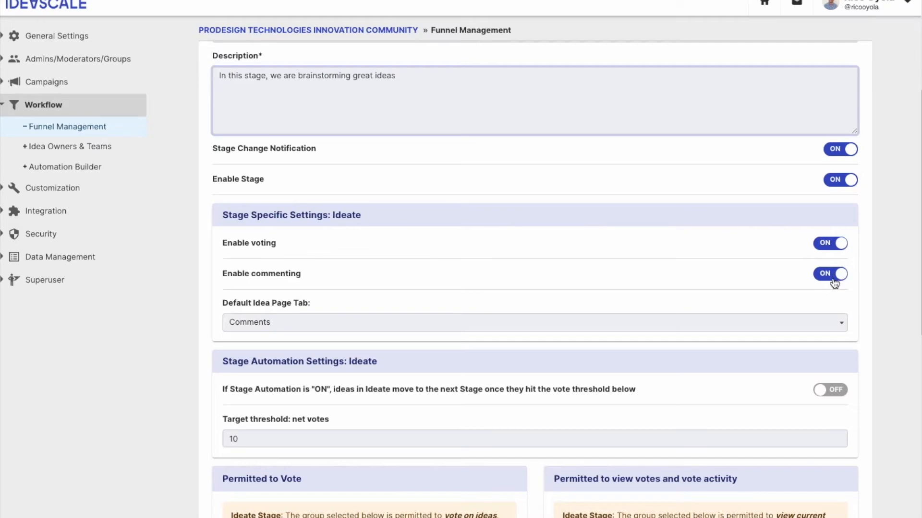
left_click(829, 247)
left_click(829, 247)
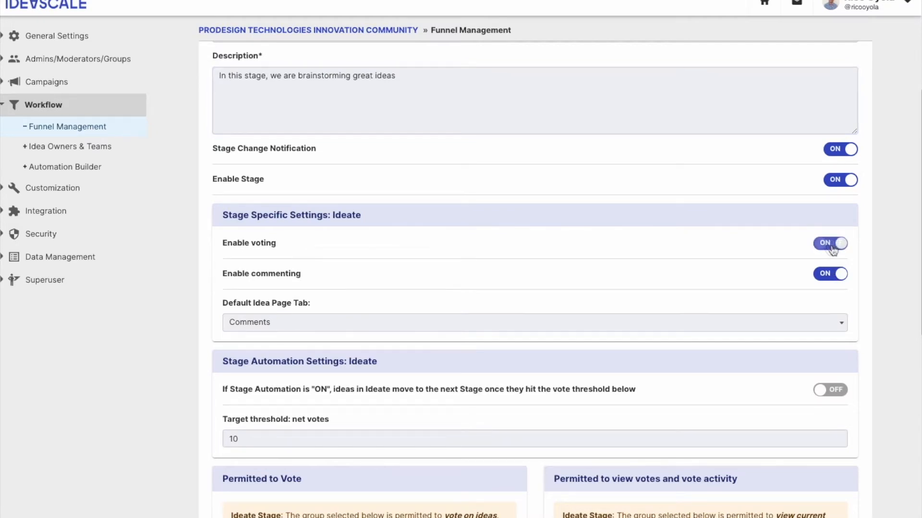
scroll(872, 380, "down", 5)
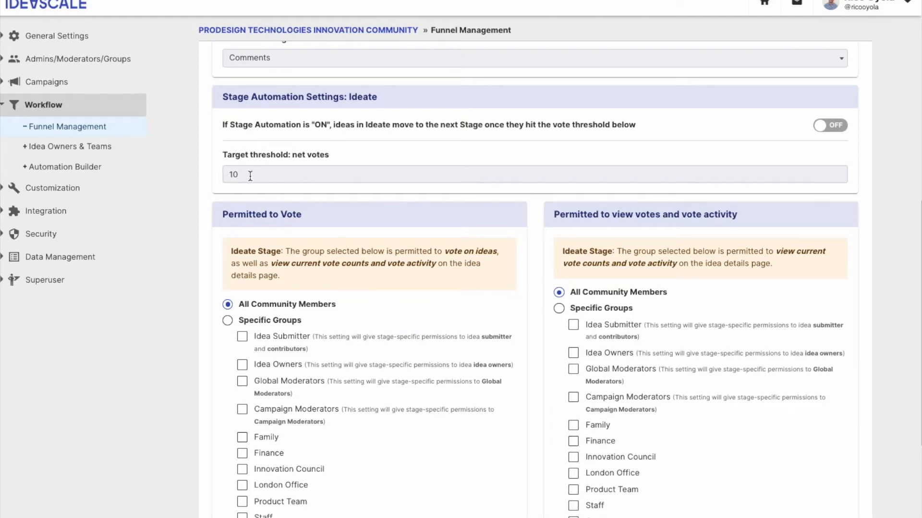
left_click(826, 127)
left_click(825, 129)
scroll(810, 152, "down", 2)
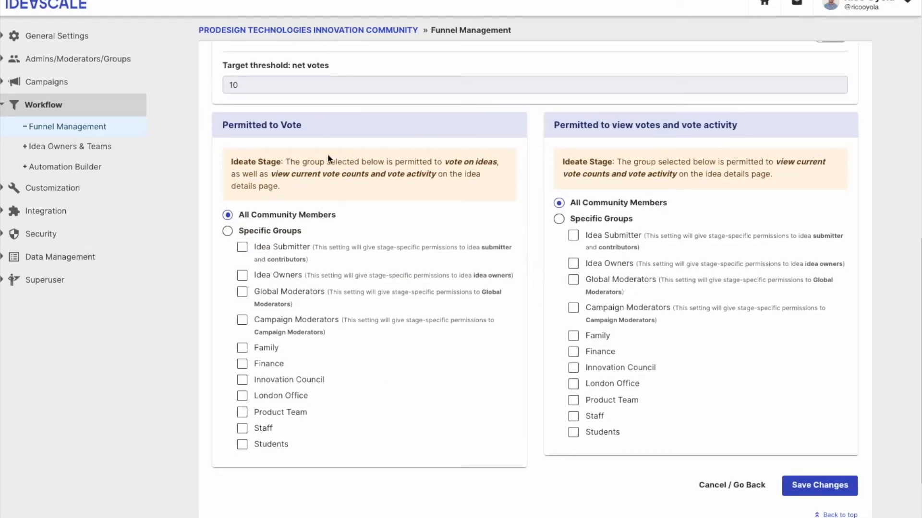
double_click(291, 125)
left_click(573, 236)
left_click(573, 264)
left_click(573, 280)
left_click(573, 307)
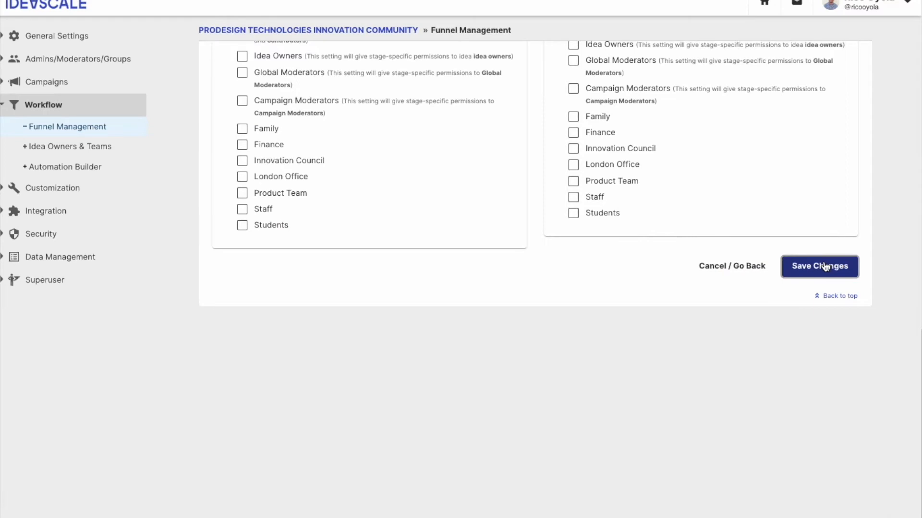
Step: Save the Brainstorm stage and start a new stage in the funnel with the Refine function
left_click(824, 267)
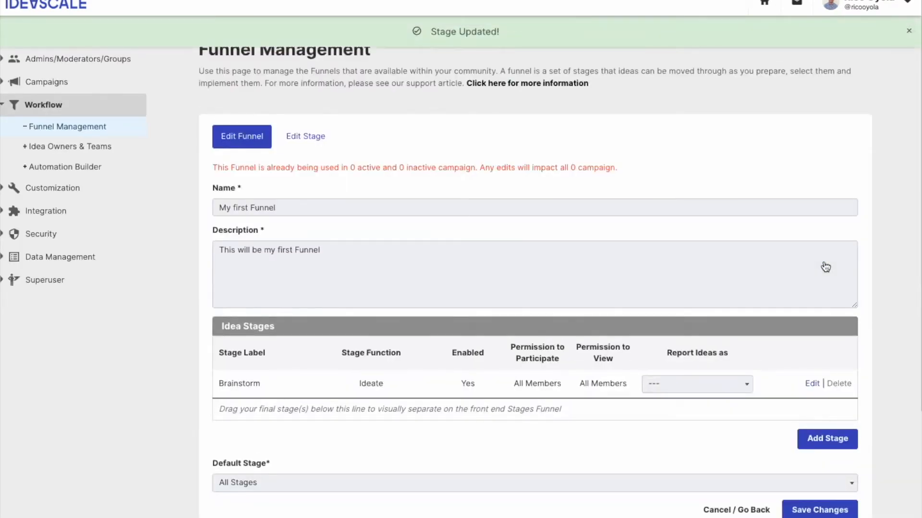
left_click(827, 439)
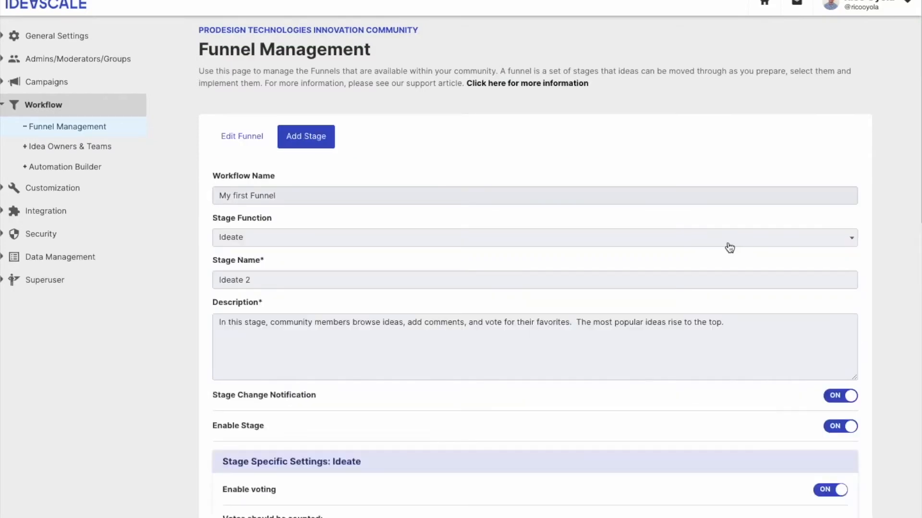
left_click(728, 240)
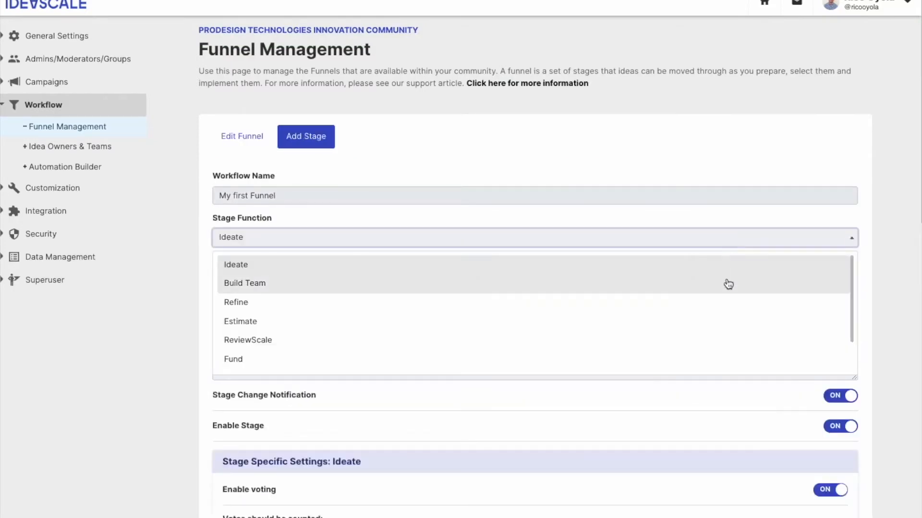
left_click(726, 303)
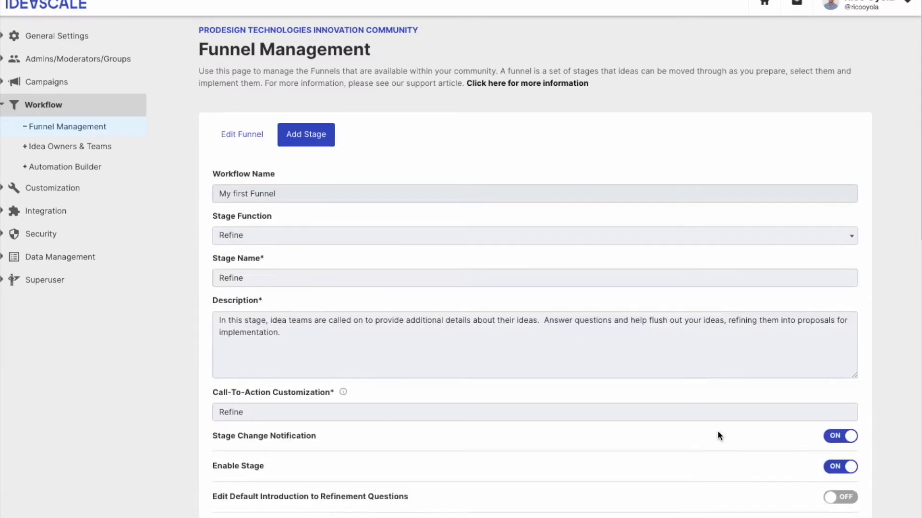
Step: Add refinement questions to the new Refine stage from the COSTAR template
scroll(717, 430, "down", 2)
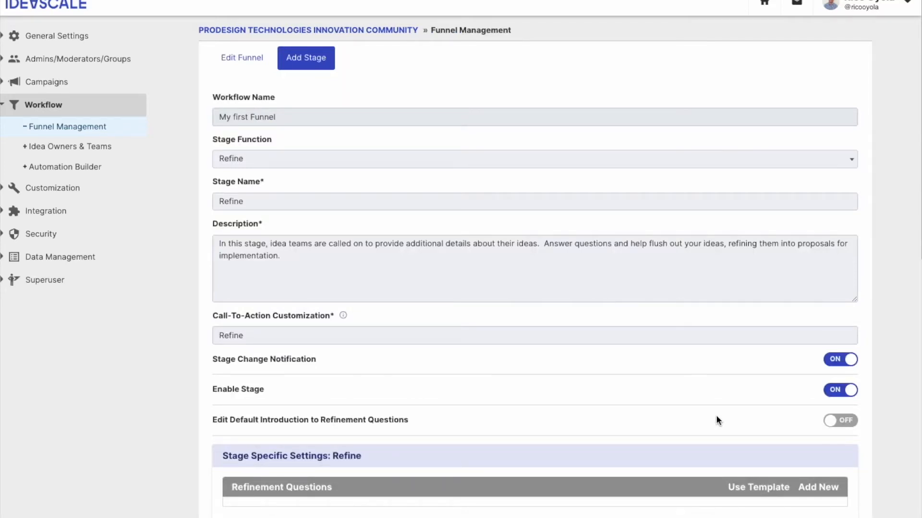
scroll(716, 417, "down", 3)
left_click(809, 342)
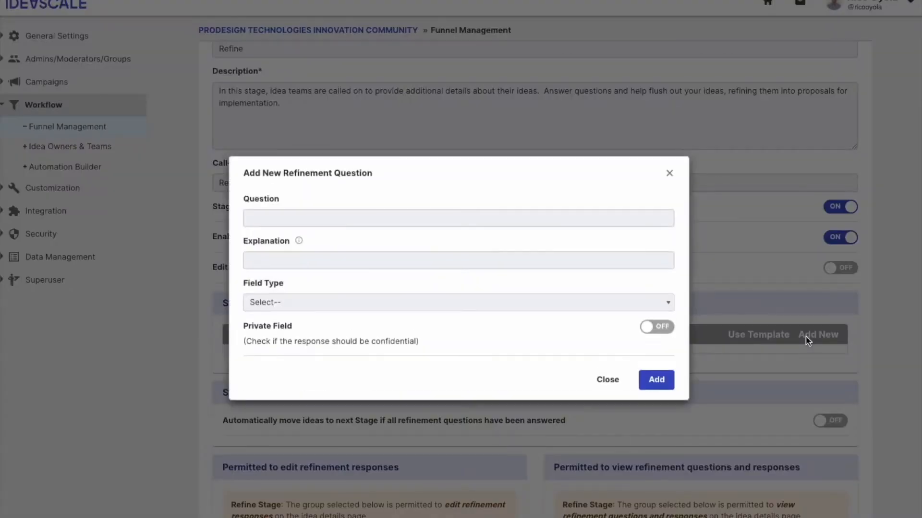
left_click(669, 174)
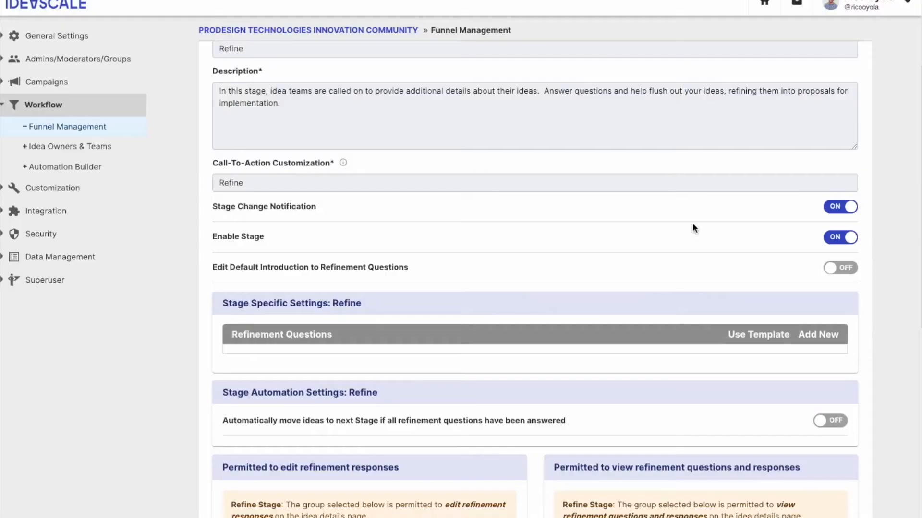
left_click(755, 336)
left_click(641, 284)
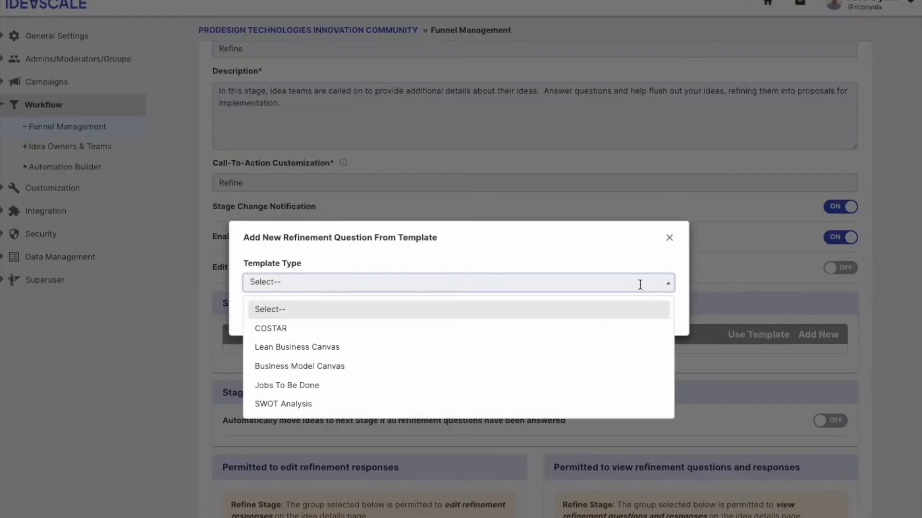
left_click(591, 330)
left_click(645, 326)
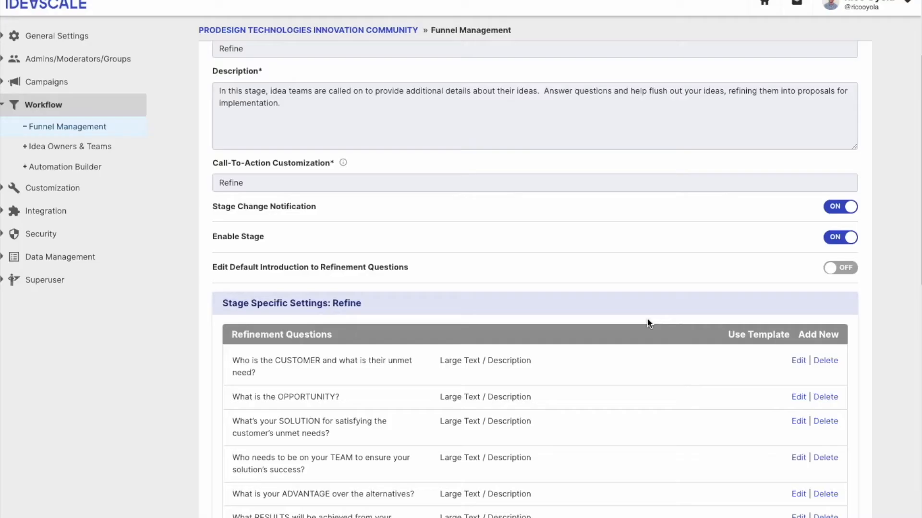
scroll(672, 379, "down", 3)
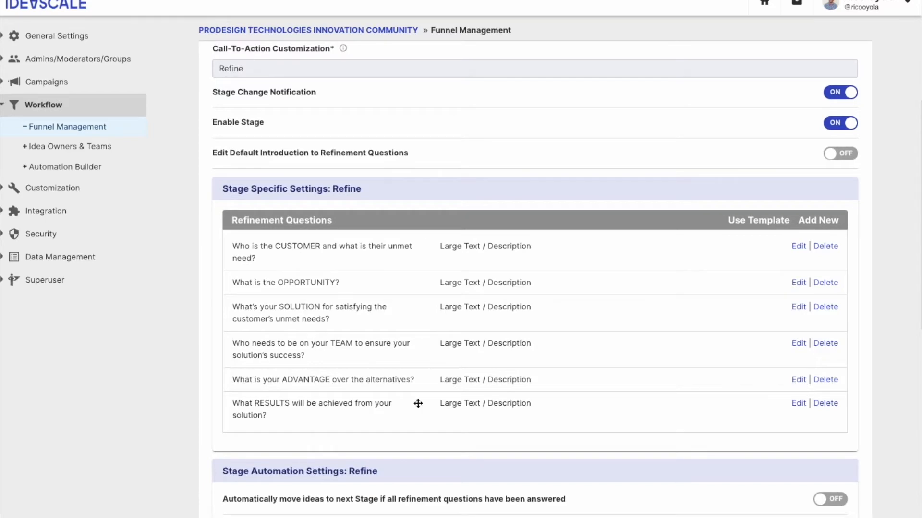
left_click(811, 226)
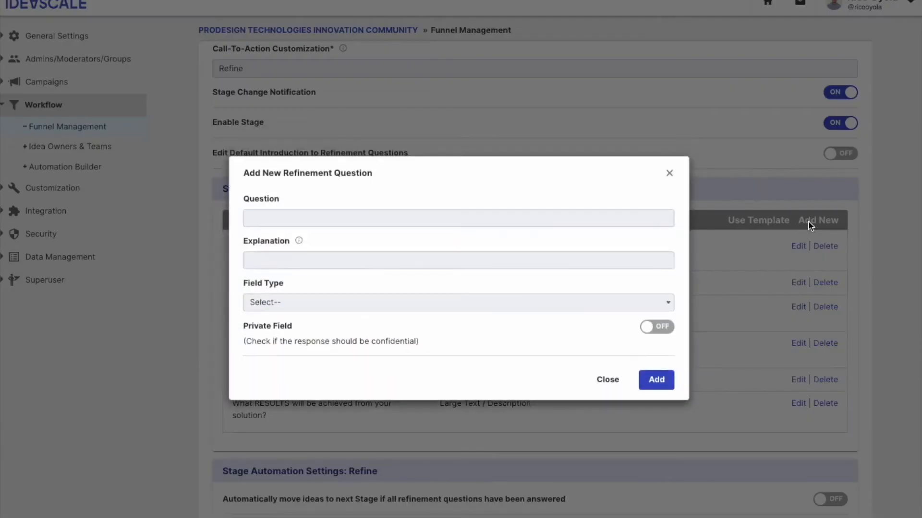
left_click(698, 208)
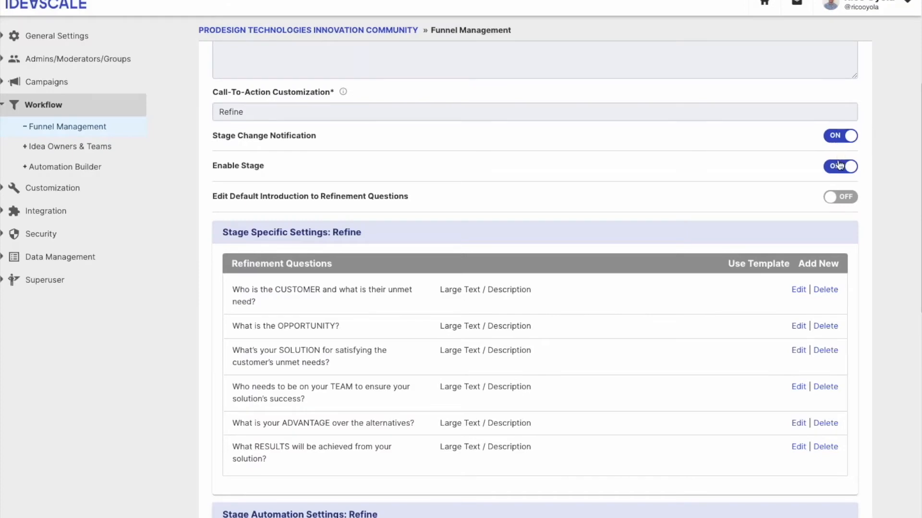
Step: Turn on stage automation for answered refinement questions and restrict response editing to Idea Submitter, Idea Owners and Global Moderators
scroll(831, 207, "down", 9)
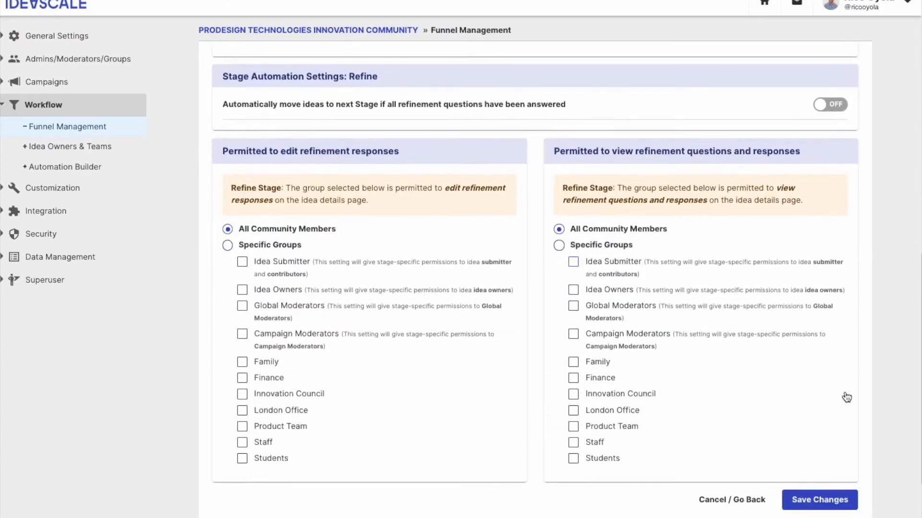
left_click(821, 110)
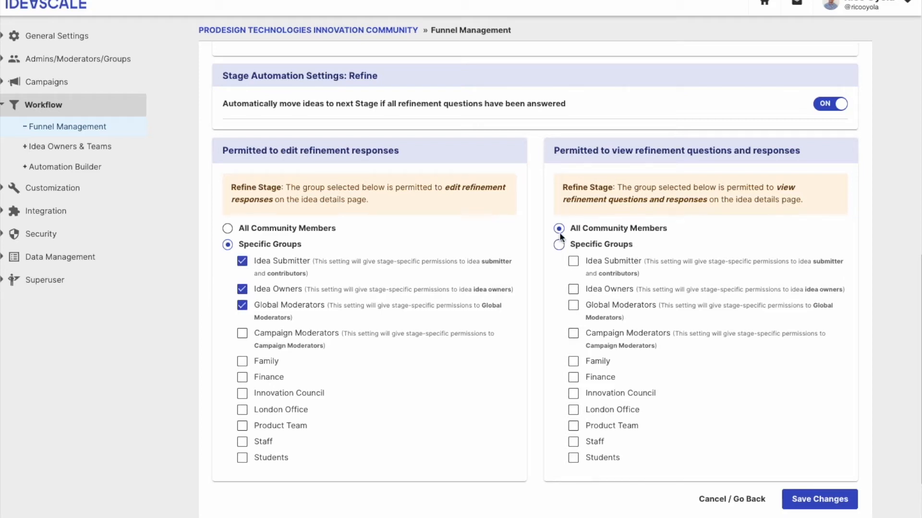
Step: Save the new Refine stage and the changes to "My first Funnel"
scroll(559, 235, "up", 15)
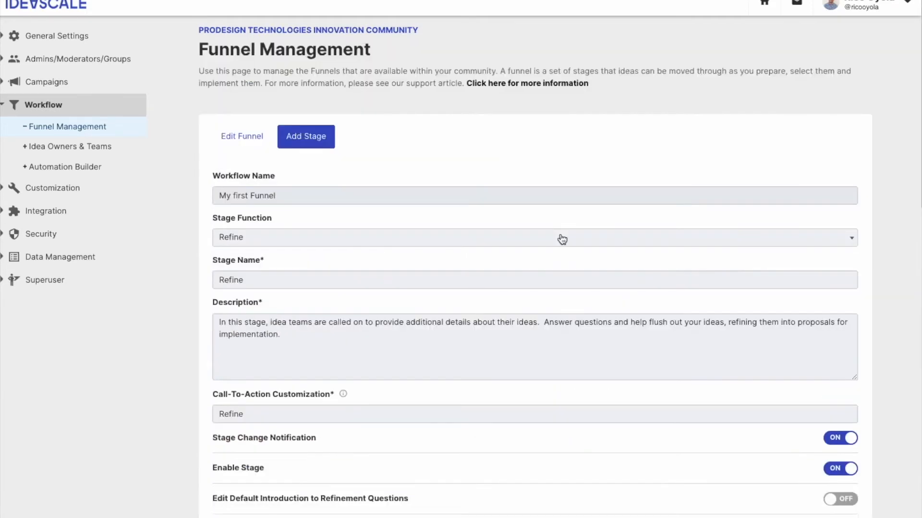
scroll(811, 436, "down", 16)
left_click(833, 448)
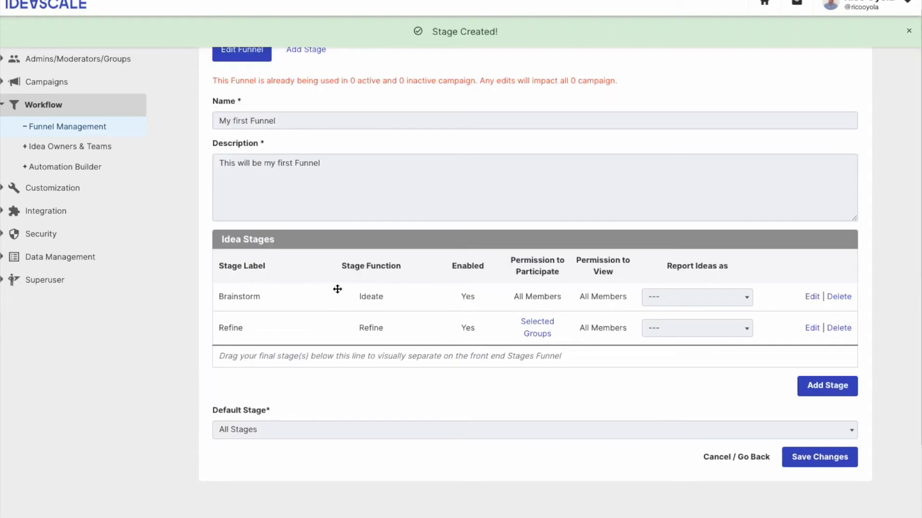
left_click(820, 459)
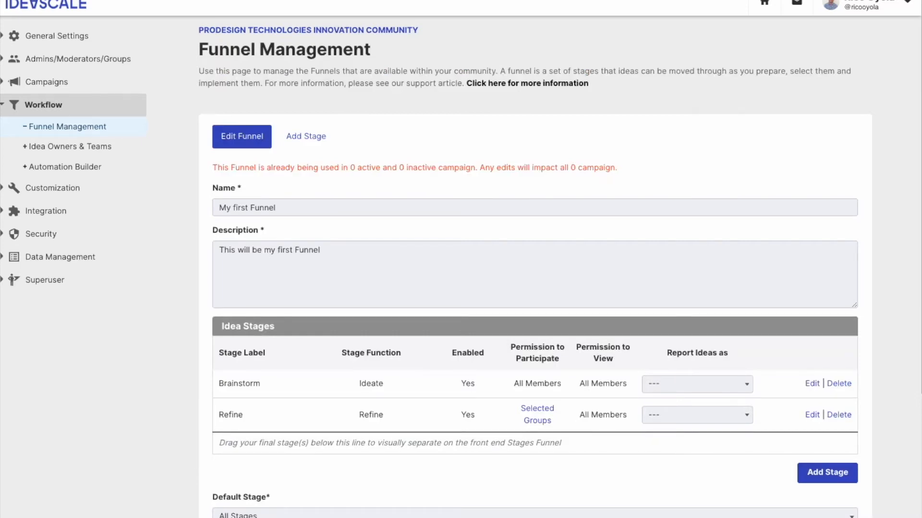
Step: Start a new stage in the funnel with the Assessment function and name it Evaluation
left_click(840, 476)
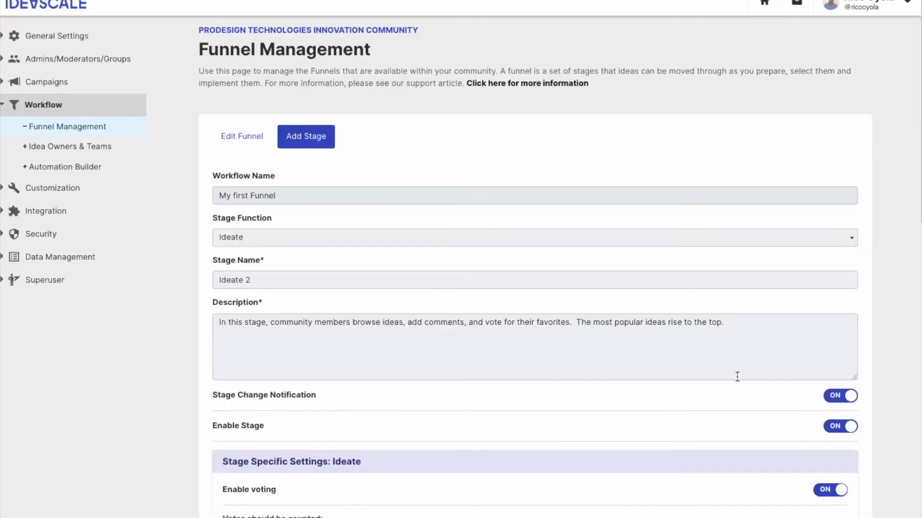
left_click(701, 240)
scroll(700, 326, "down", 1)
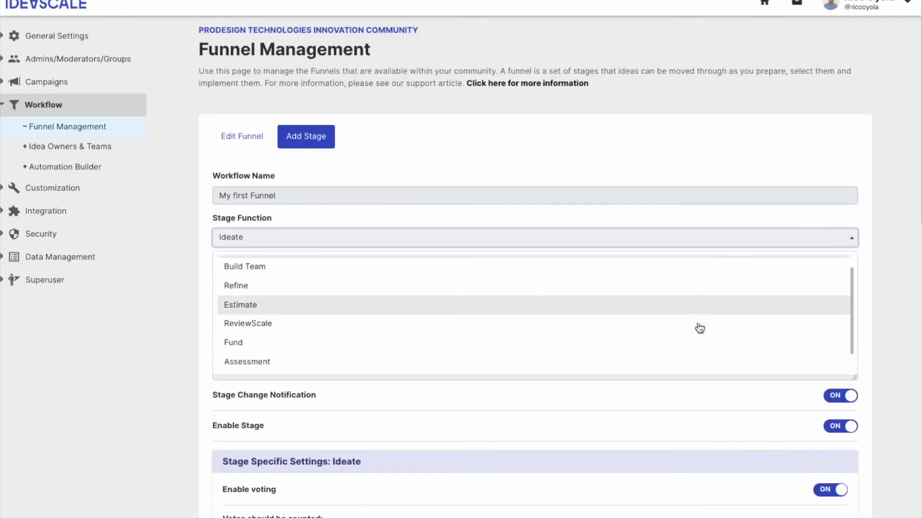
left_click(705, 361)
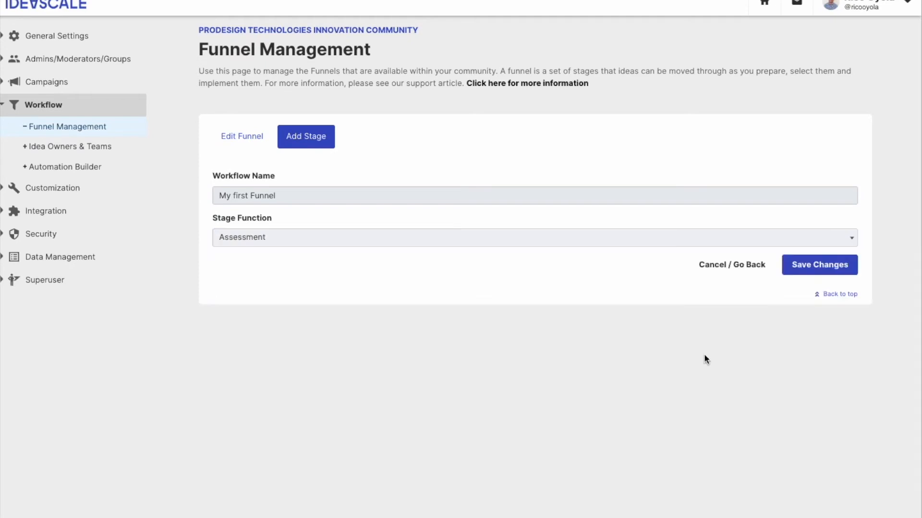
scroll(650, 340, "down", 2)
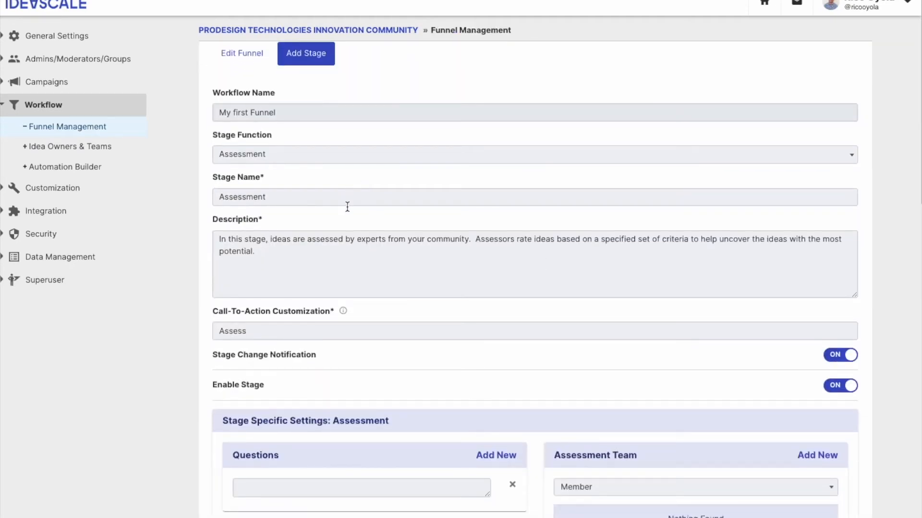
triple_click(380, 238)
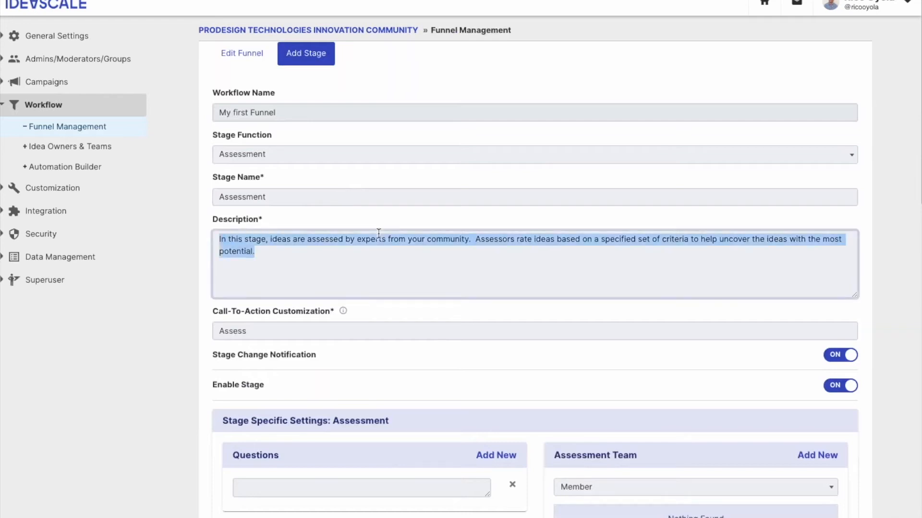
triple_click(249, 197)
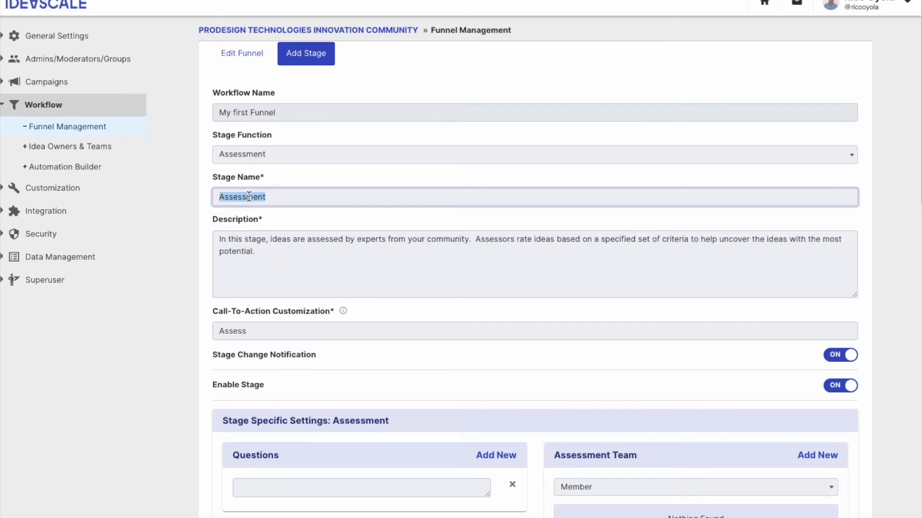
type("Evaluation")
Step: Enter three assessment questions for the Evaluation stage: "This idea is feasible", "This idea is viable" and "This idea is desirable"
scroll(181, 410, "down", 3)
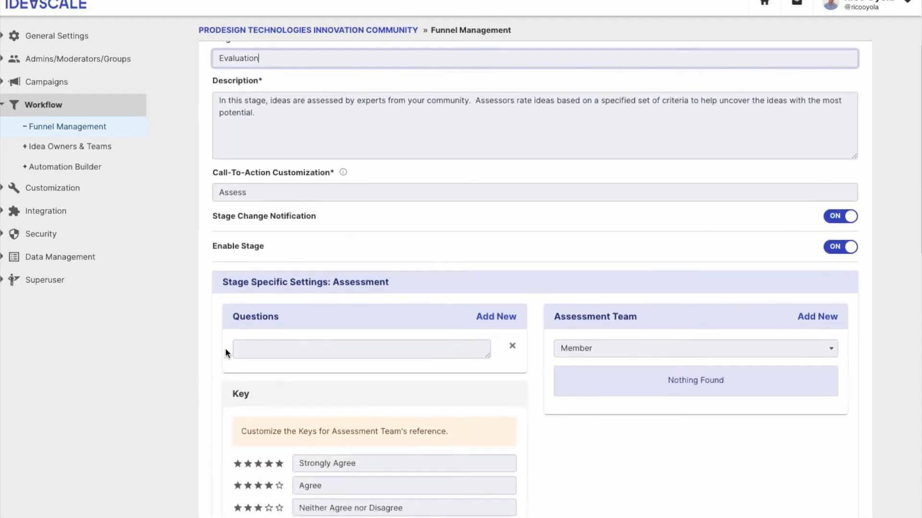
left_click(286, 349)
type("This idea is feasible")
key("Return")
type("This idea is viable")
key("Return")
type("This idea is desirable")
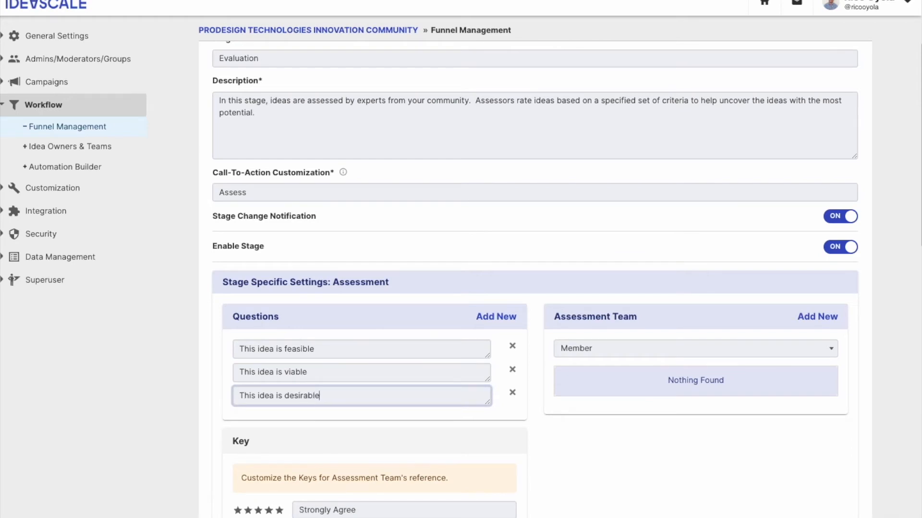
Step: Assign the assessment team by group, limited to the specific groups Idea Owners and Innovation Council
scroll(595, 288, "down", 3)
left_click(595, 209)
left_click(592, 259)
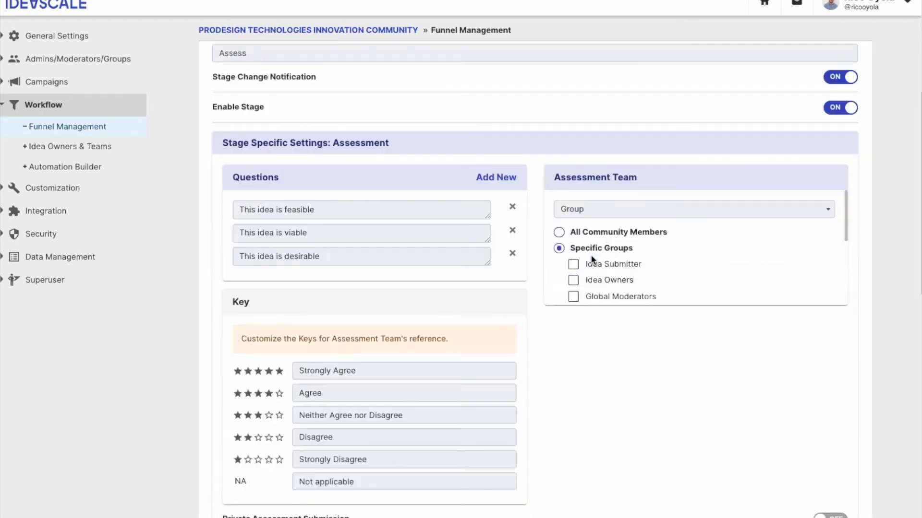
scroll(617, 290, "down", 1)
left_click(610, 265)
scroll(610, 269, "down", 2)
left_click(572, 255)
scroll(629, 266, "up", 1)
scroll(665, 261, "up", 3)
scroll(494, 292, "down", 1)
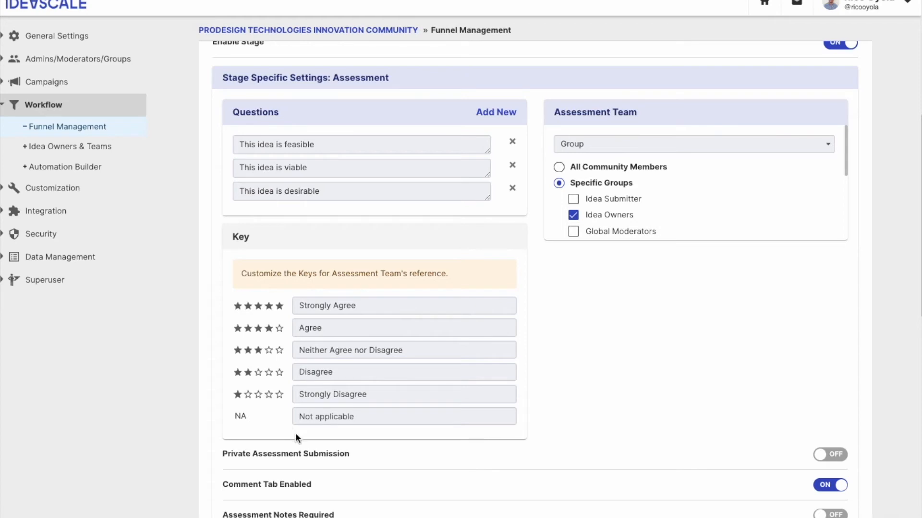
Step: Turn on Private Assessment Submission and Assessment Notes Required for the Evaluation stage
scroll(296, 433, "down", 4)
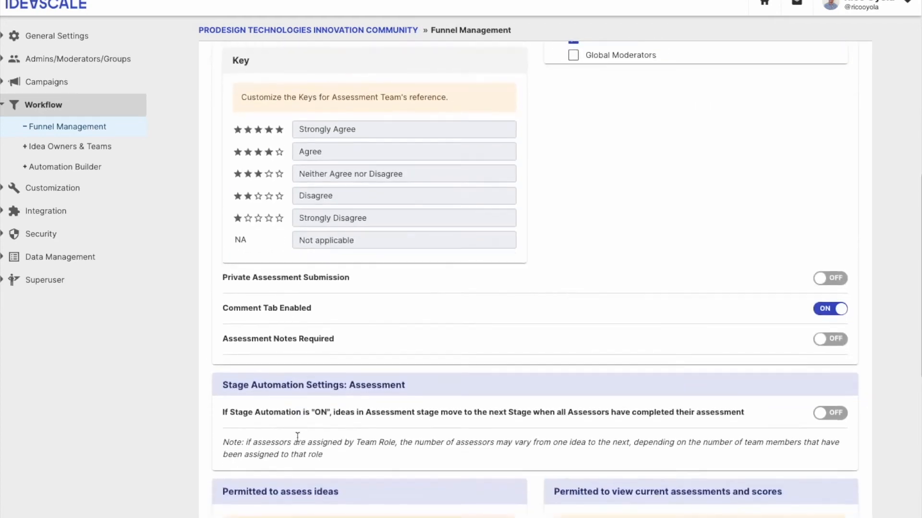
left_click(836, 279)
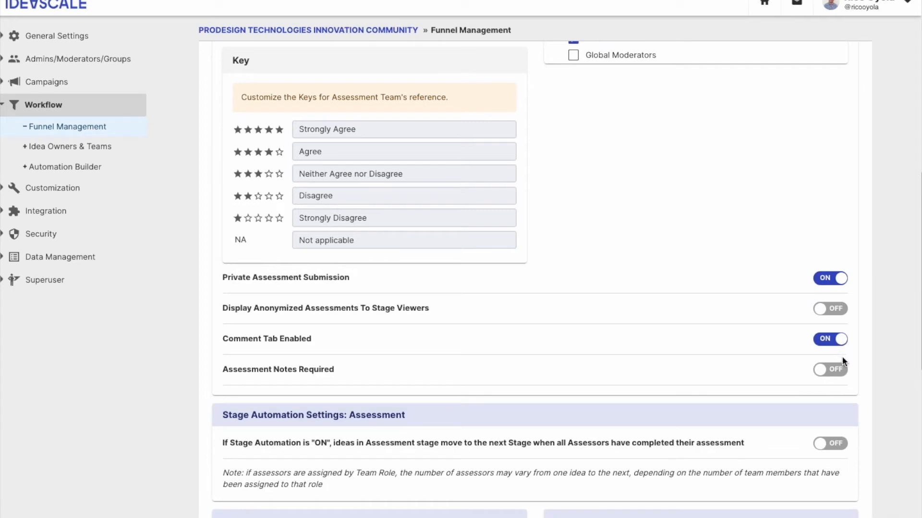
left_click(839, 372)
Step: Review the Evaluation stage's assessment team and viewing permissions, and save the stage
scroll(792, 384, "down", 8)
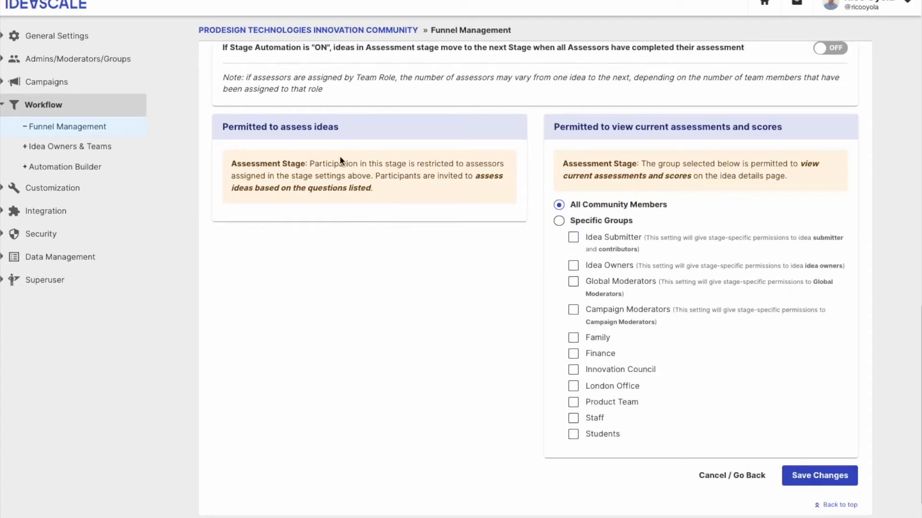
scroll(401, 168, "up", 8)
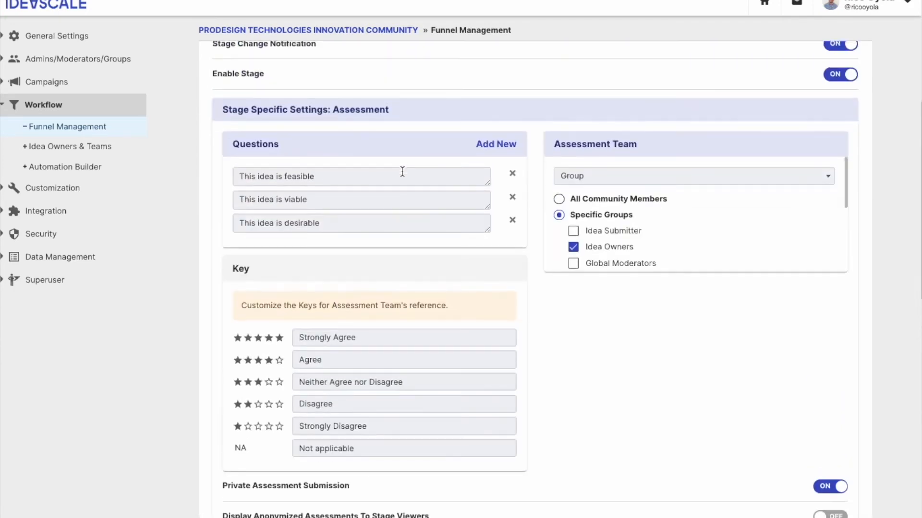
scroll(609, 235, "down", 2)
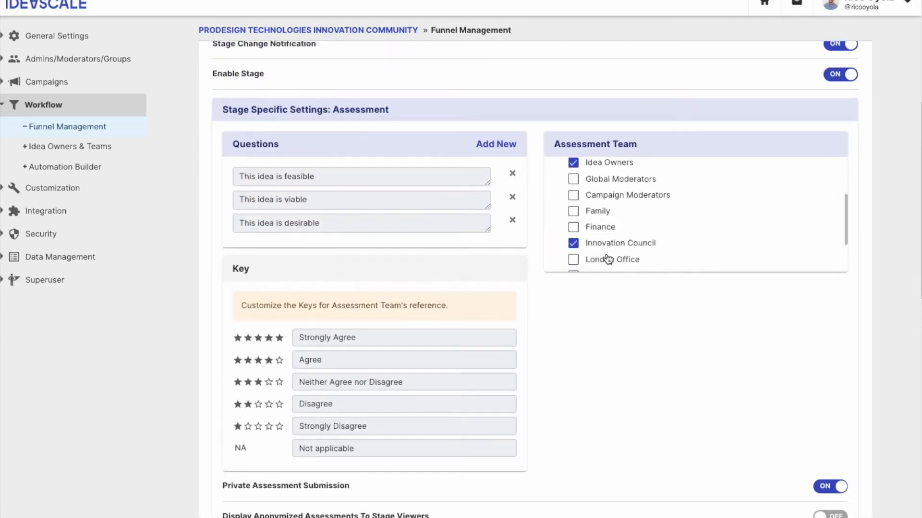
scroll(590, 288, "down", 10)
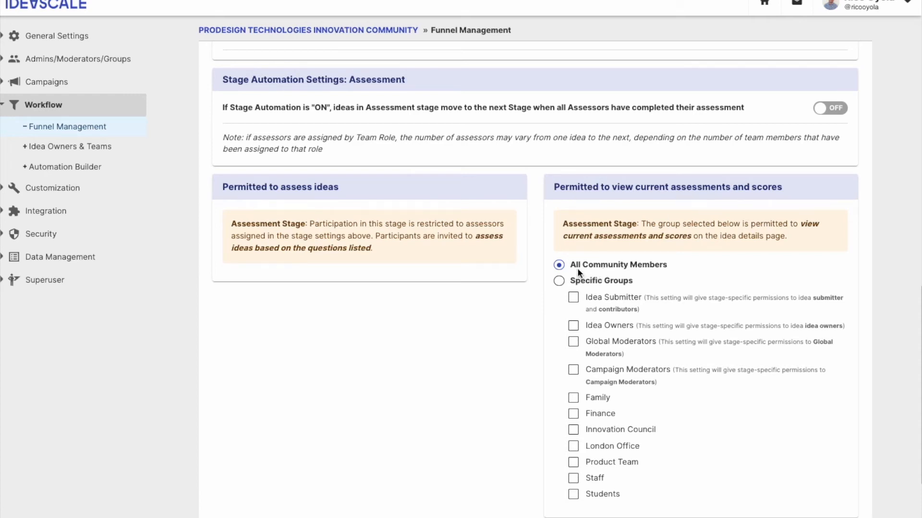
scroll(624, 269, "down", 3)
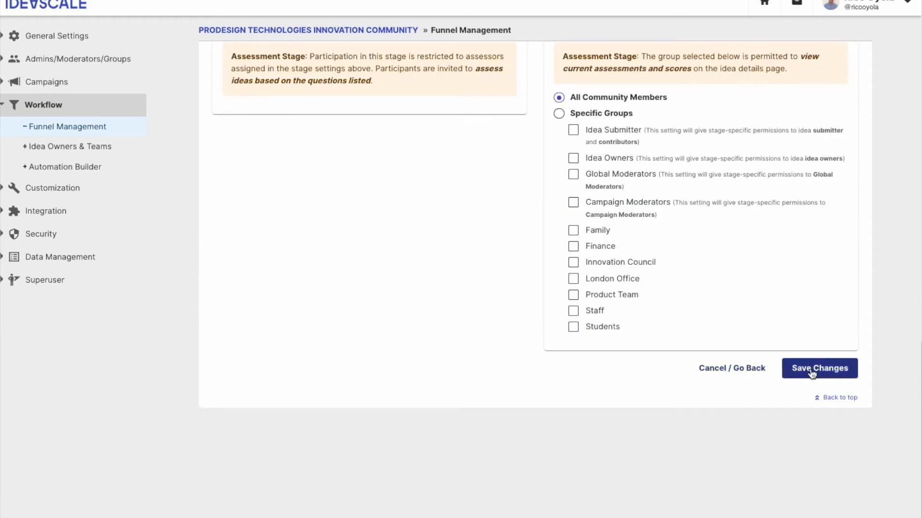
left_click(811, 373)
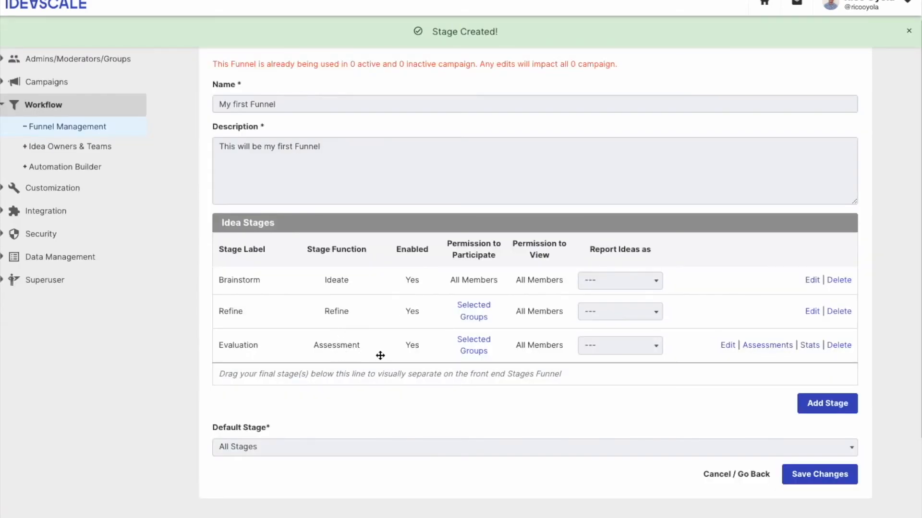
Step: Start another new stage in the funnel, keeping the Ideate function, and name it Selected
scroll(251, 439, "up", 2)
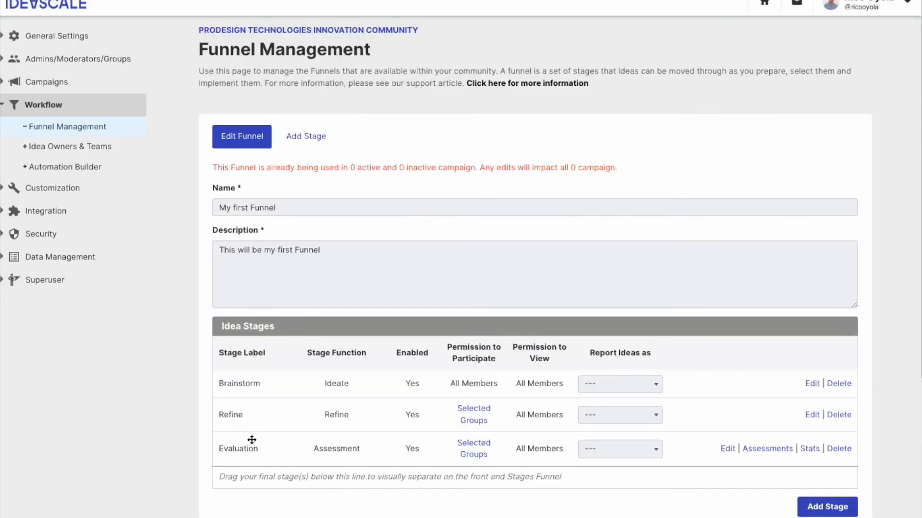
scroll(251, 438, "down", 2)
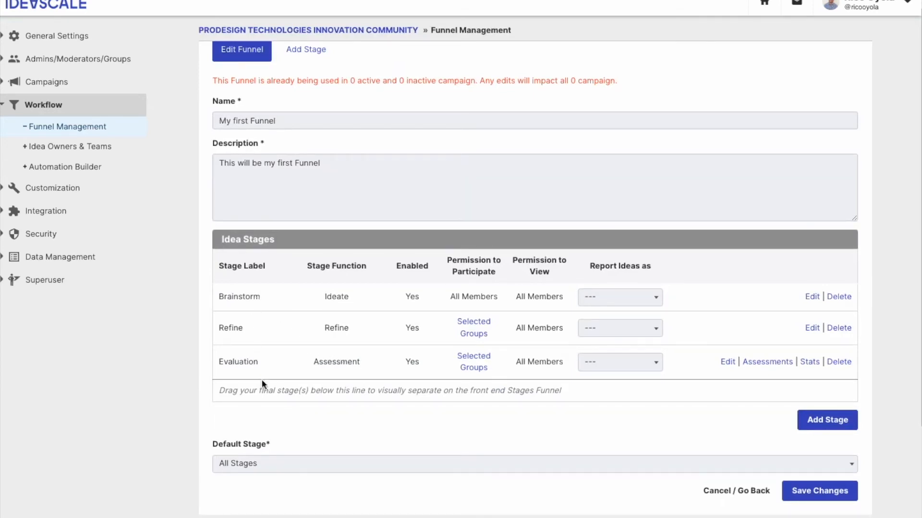
scroll(568, 436, "down", 3)
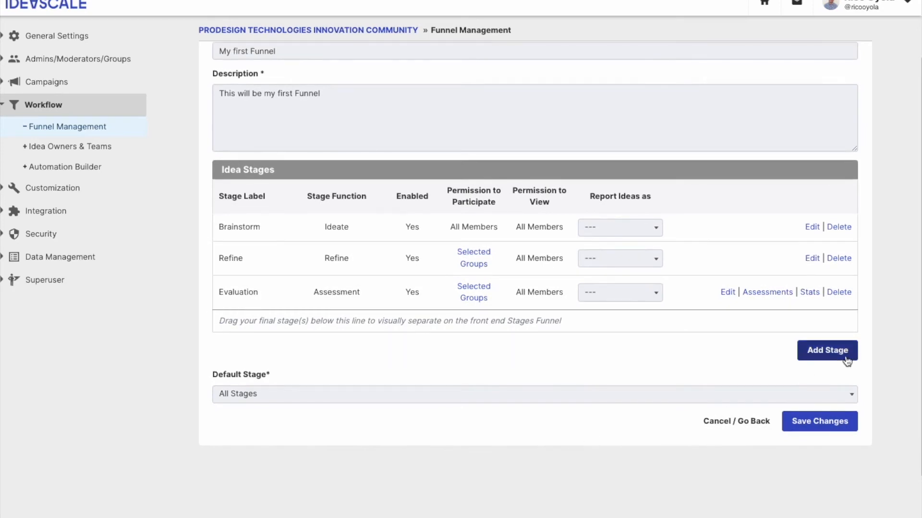
left_click(840, 361)
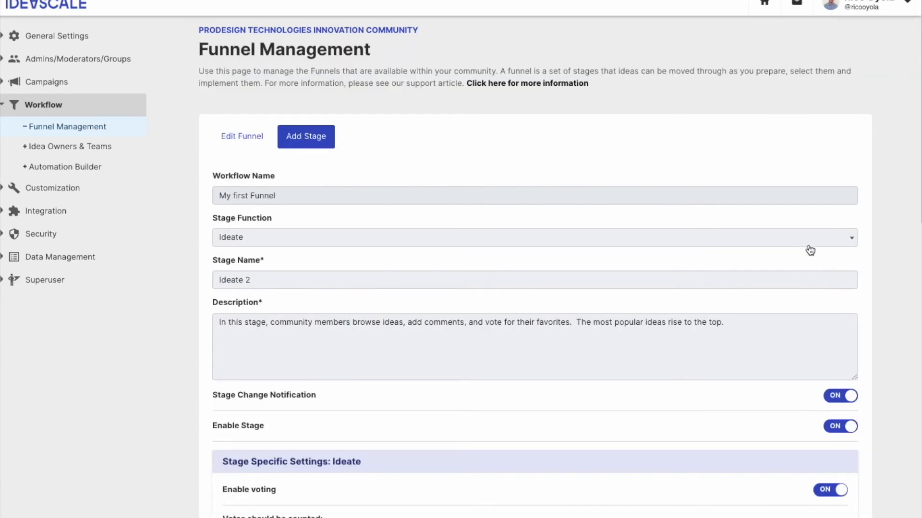
triple_click(215, 280)
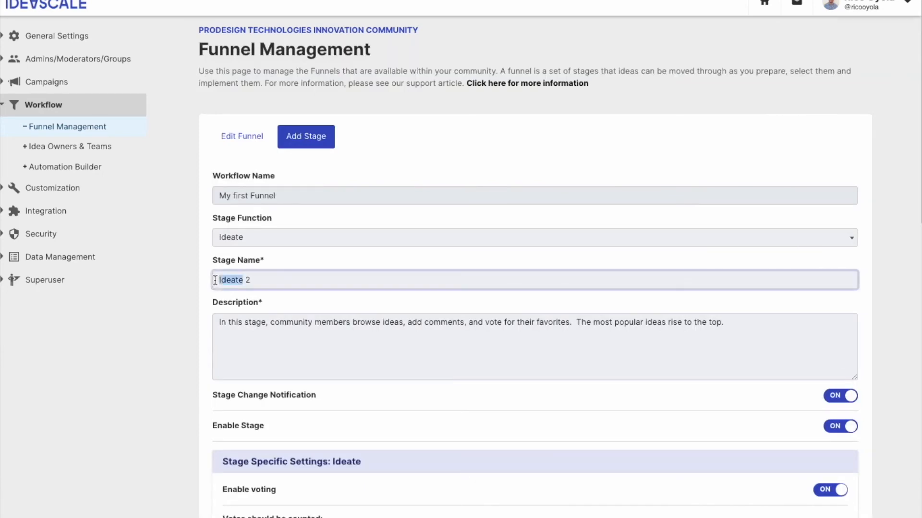
type("Selected")
Step: Change the Selected stage's description to "In this stage, top ideas have been selected for development!"
left_click(239, 322)
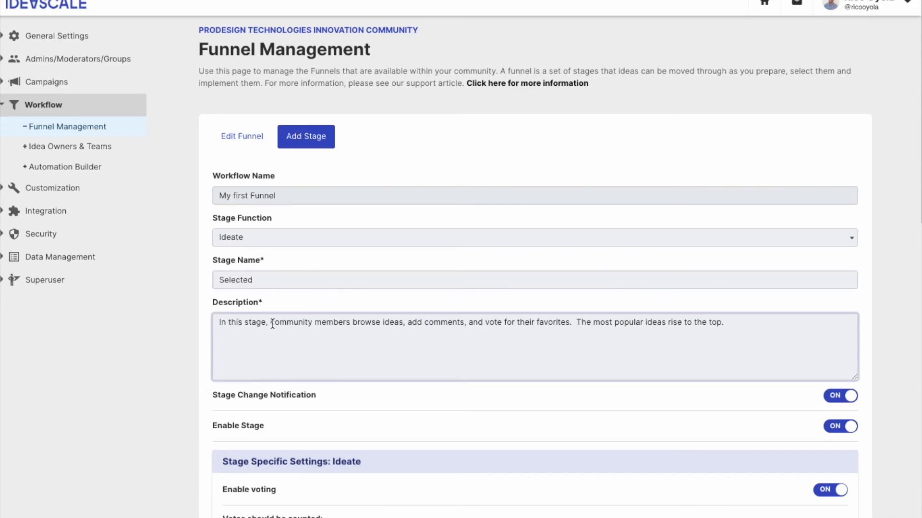
left_click_drag(270, 322, 725, 325)
type("top ideas have bee")
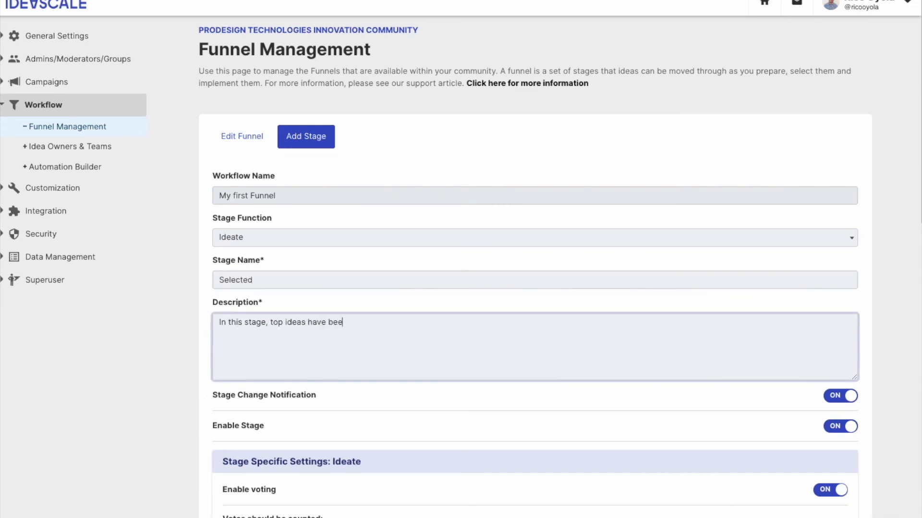
type("n selected for development!")
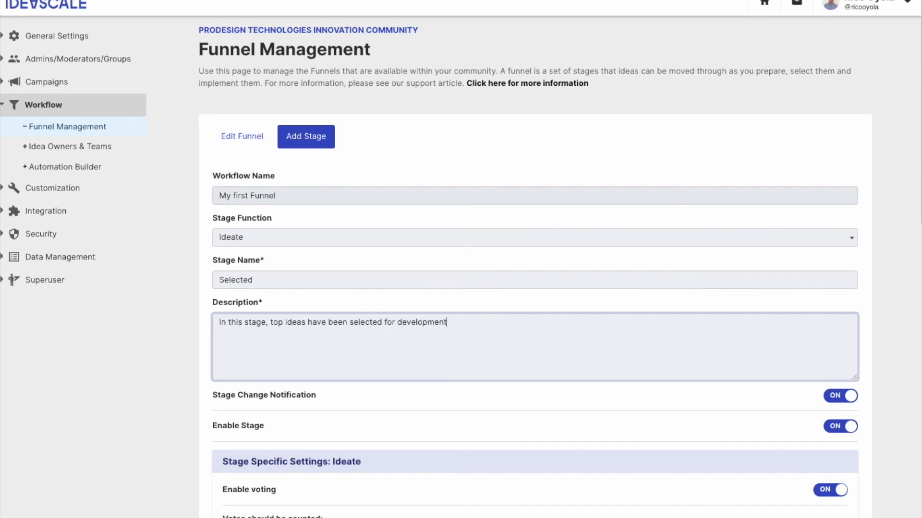
Step: Disable voting in the Selected stage and save the stage
scroll(871, 375, "down", 3)
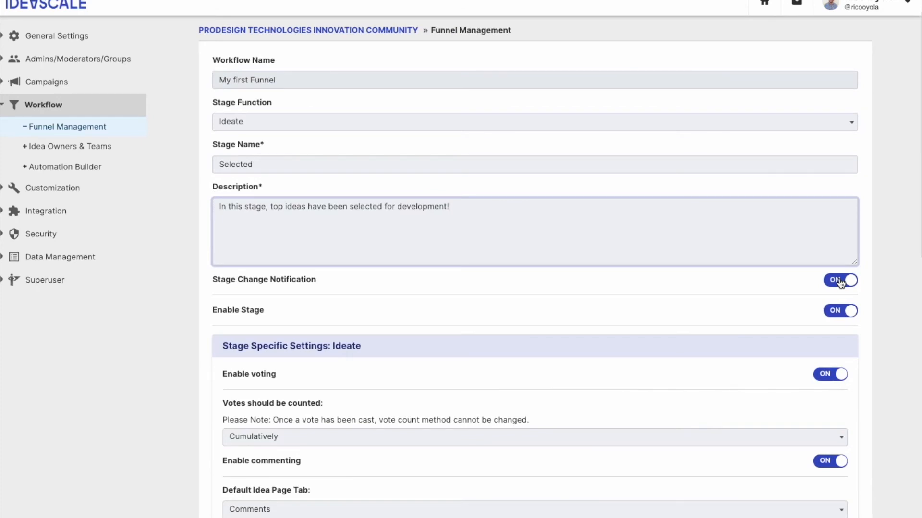
scroll(831, 318, "down", 2)
left_click(829, 295)
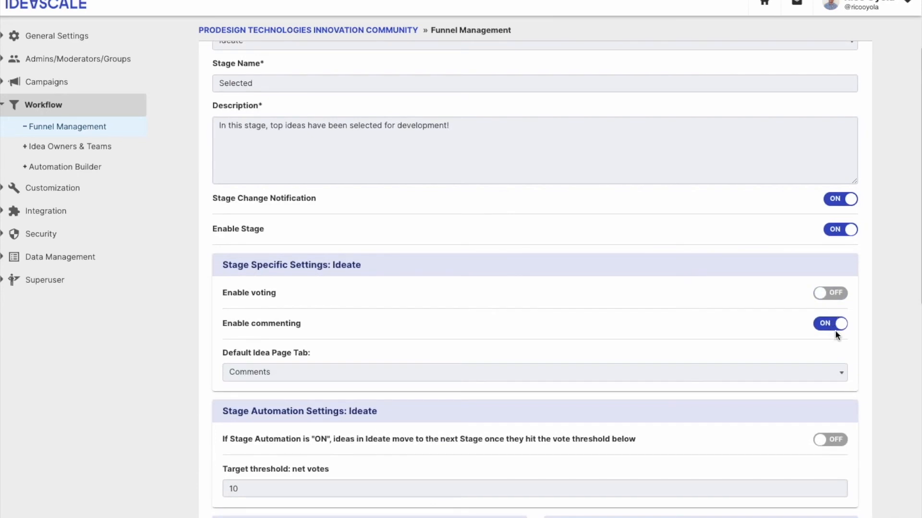
scroll(839, 332, "down", 5)
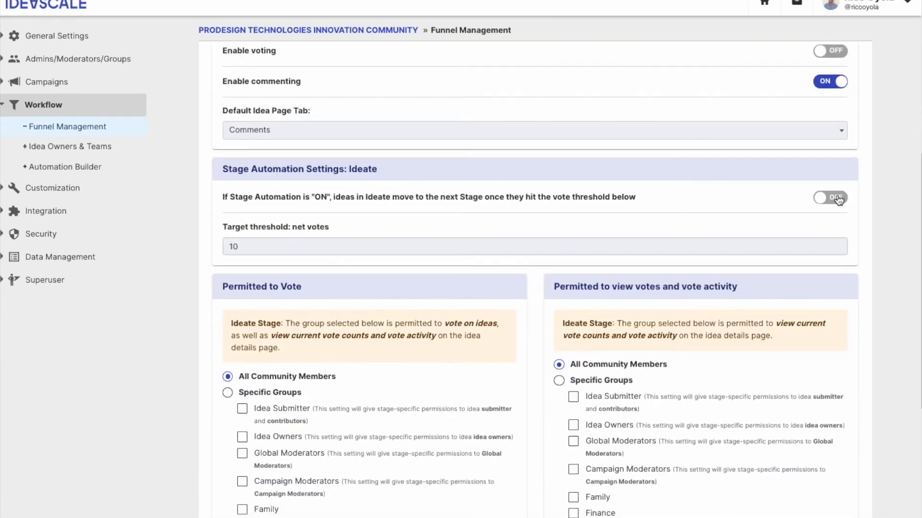
scroll(869, 303, "down", 4)
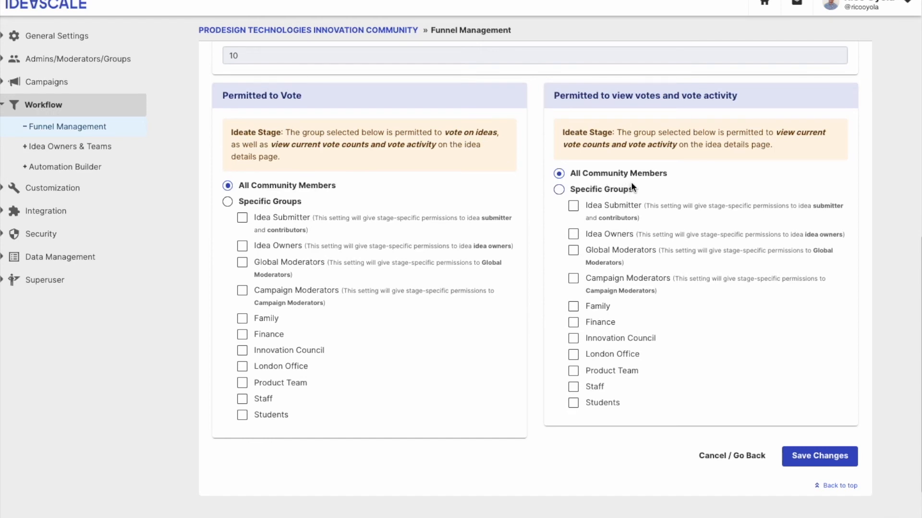
left_click(823, 457)
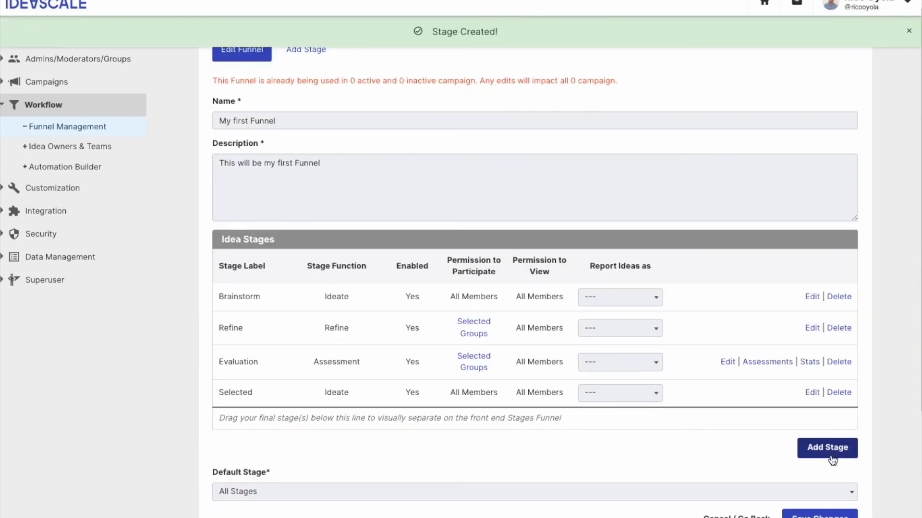
Step: Set the ideas in the Selected stage to be reported as Selected
left_click(647, 393)
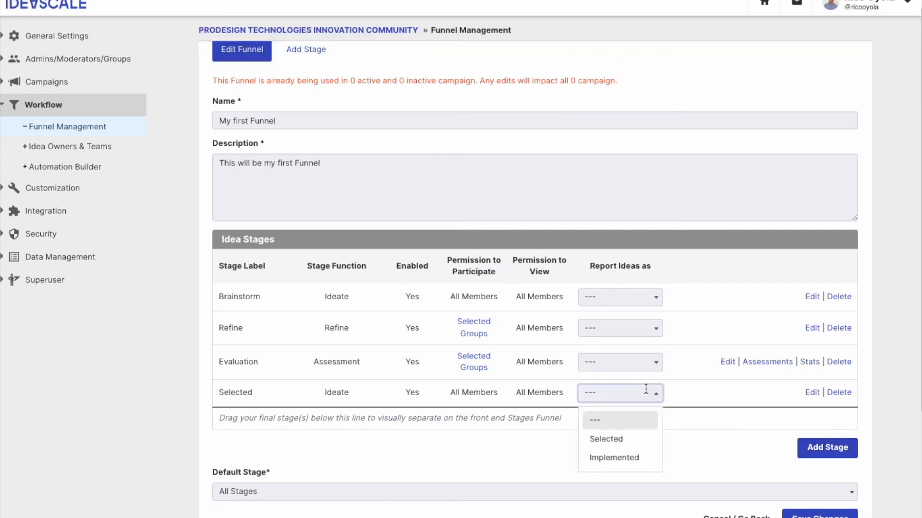
left_click(643, 439)
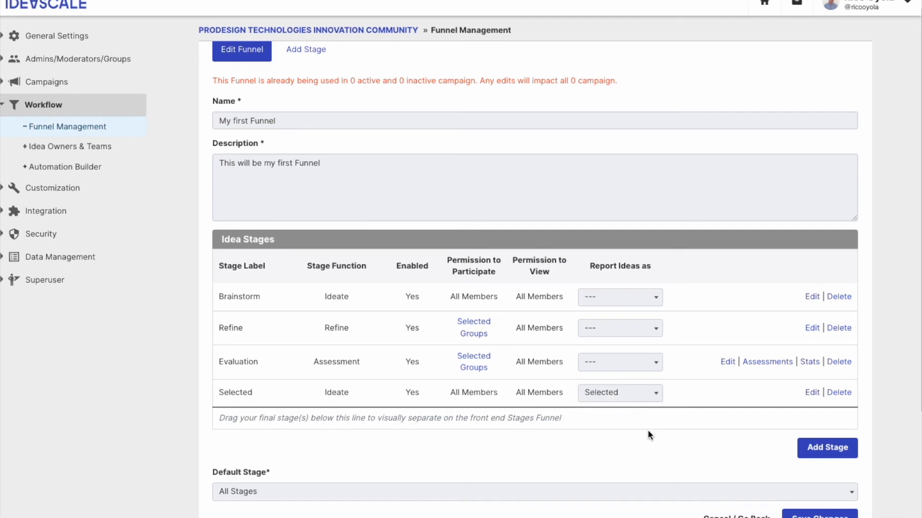
Step: Start another new stage in the funnel, keeping the Ideate function, and name it Implemented Ideas
scroll(814, 400, "down", 1)
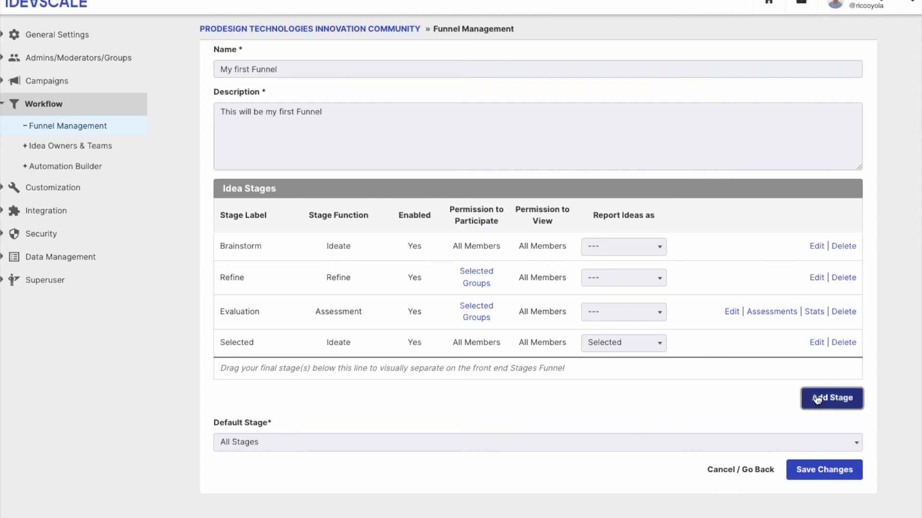
left_click(816, 400)
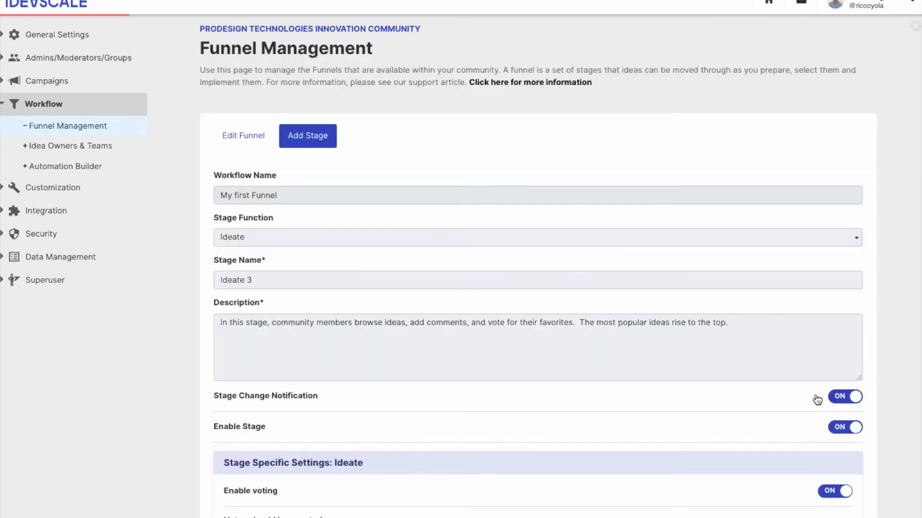
left_click(288, 238)
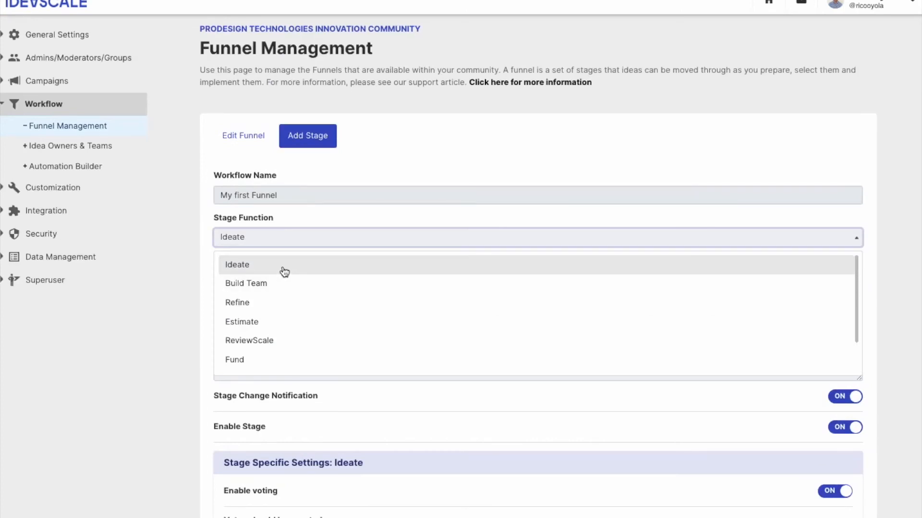
left_click(284, 272)
type("Implemented Ideas")
Step: Change the Implemented Ideas stage's description to "In this stage, ideas have become solutions company wide!"
left_click_drag(272, 323, 754, 323)
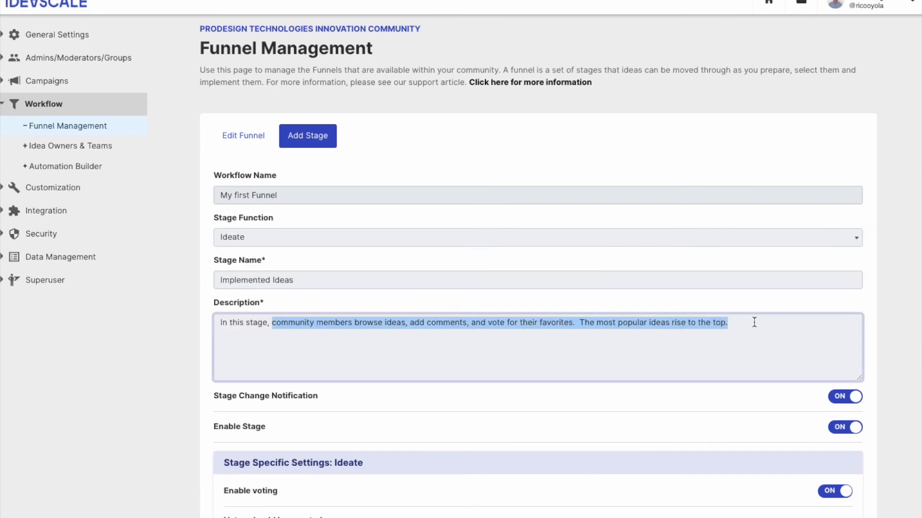
type("ideas have become solutions company ")
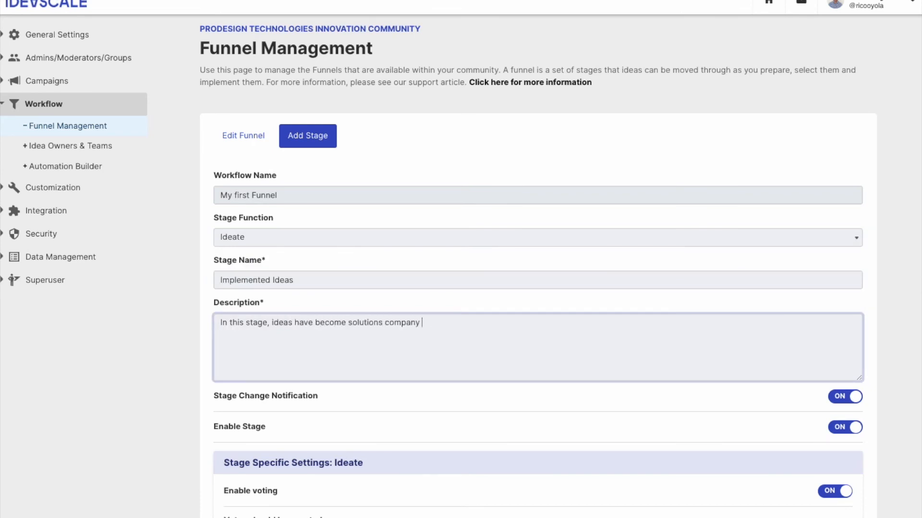
type("wide!")
Step: Disable voting in the Implemented Ideas stage and save the stage
scroll(757, 407, "down", 2)
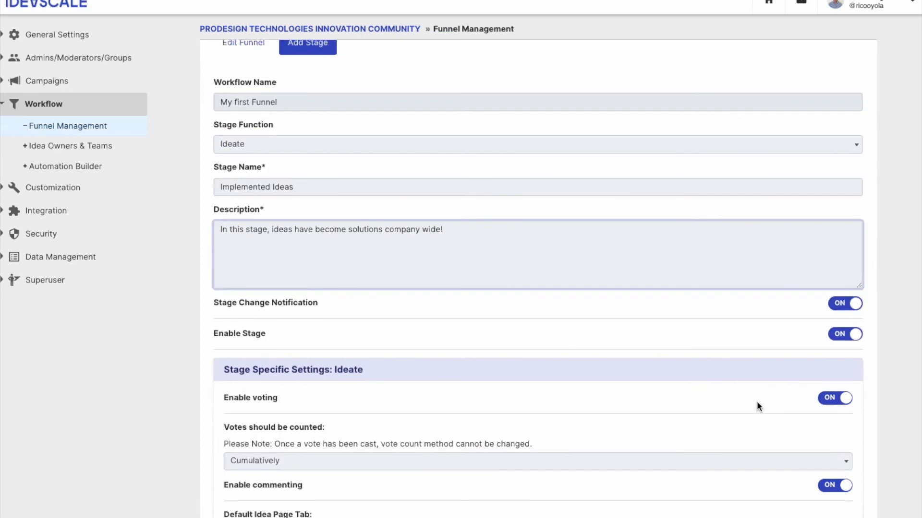
scroll(757, 407, "down", 1)
left_click(846, 361)
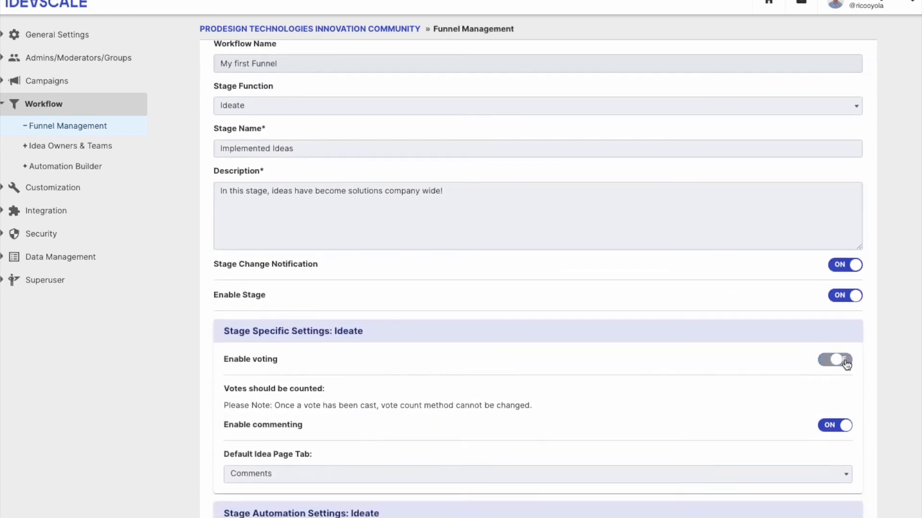
scroll(840, 380, "down", 3)
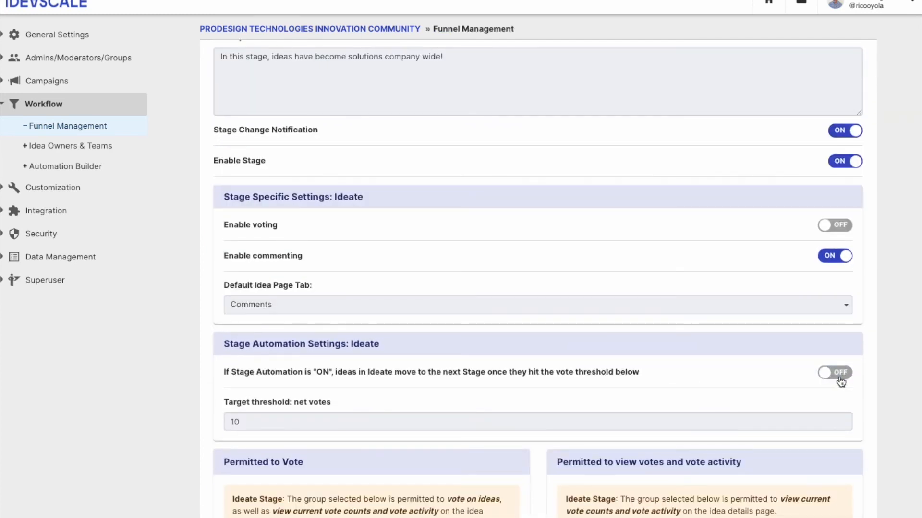
scroll(839, 375, "down", 6)
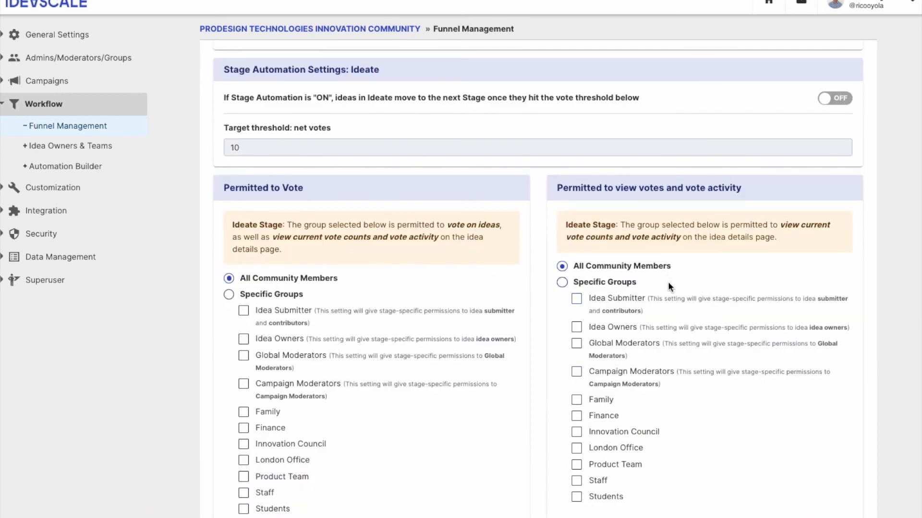
Step: Set the ideas in the Implemented Ideas stage to be reported as Implemented and save the funnel changes
left_click(667, 319)
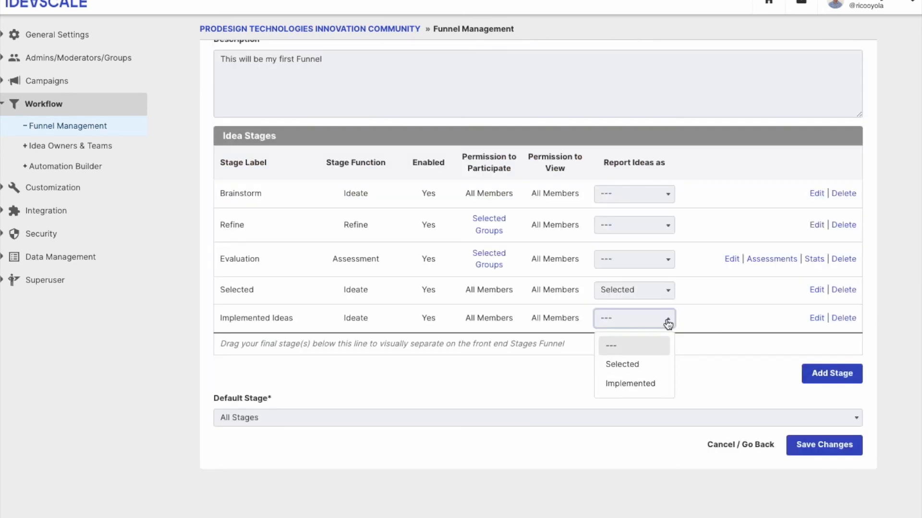
left_click(650, 387)
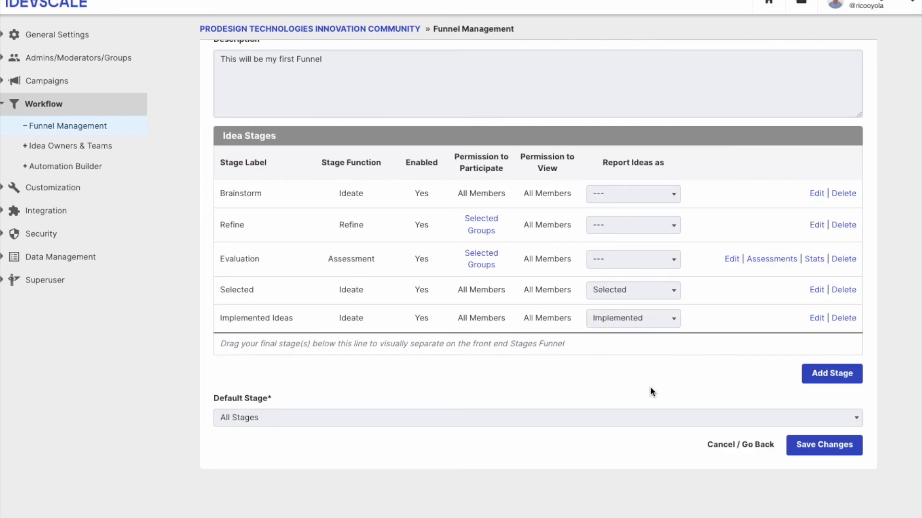
left_click(808, 454)
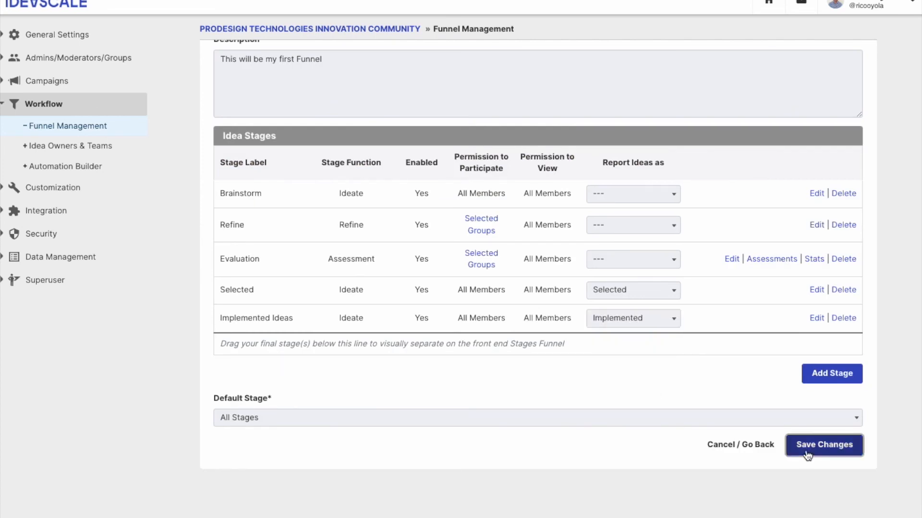